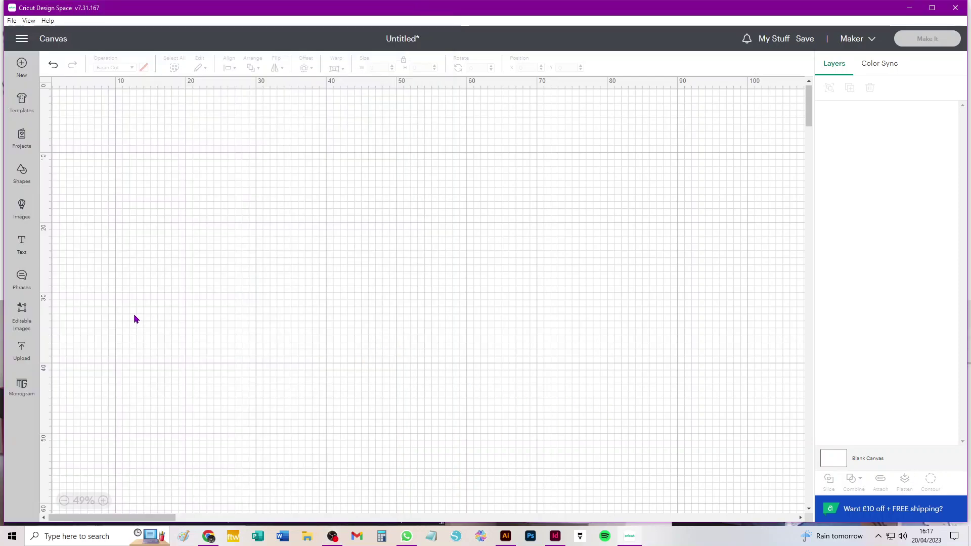
- Show the recent uploads, including Party_Food_Box_A and Party_Food_Box_B, on the Upload page
click(22, 349)
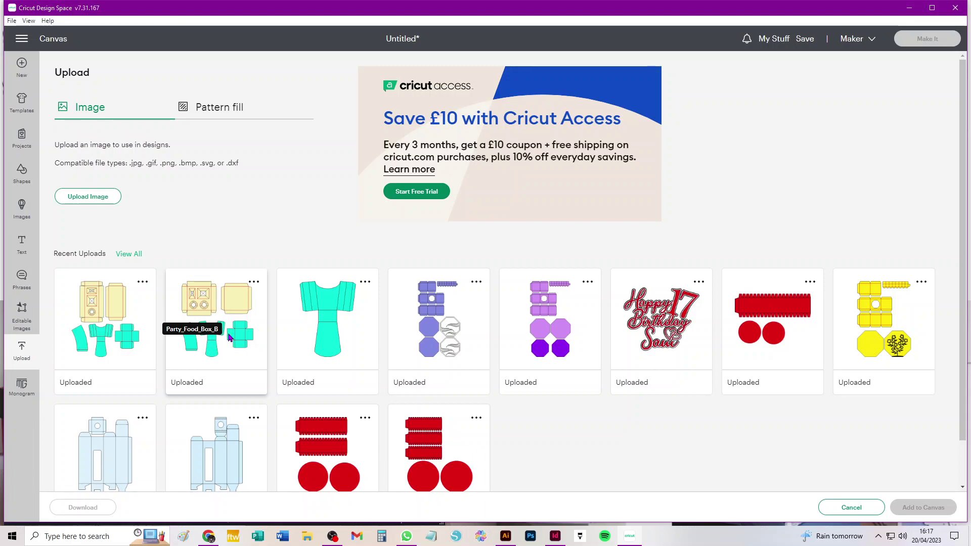
- Add the first recent upload, Party_Food_Box_A, to the canvas
click(98, 306)
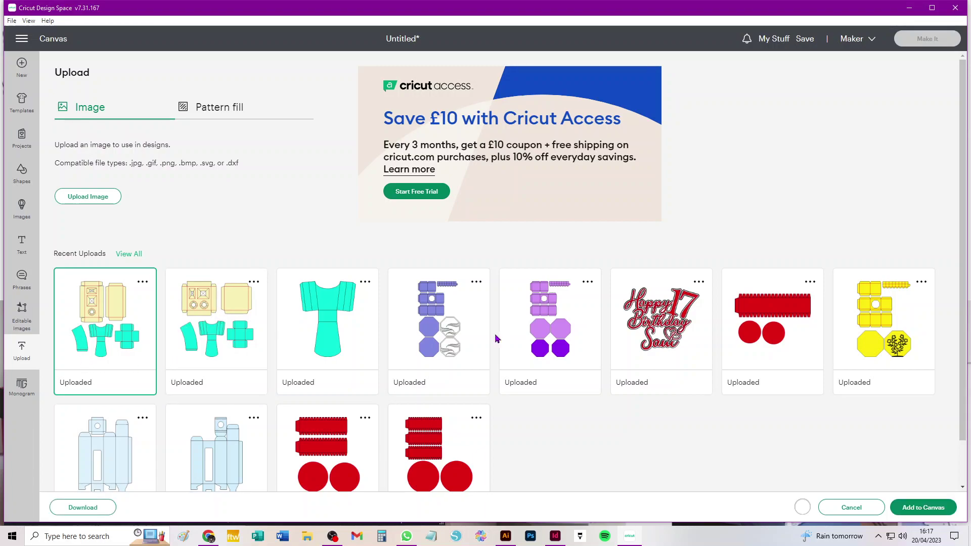
click(922, 508)
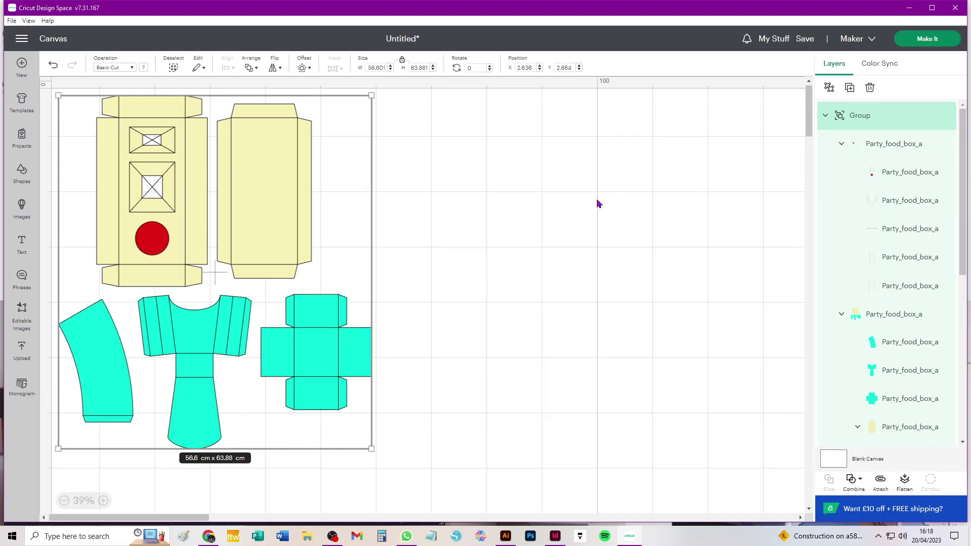
- Deselect the design, expand its Layers groups, and select the first Party_food_box_a fold-line sublayer
click(513, 159)
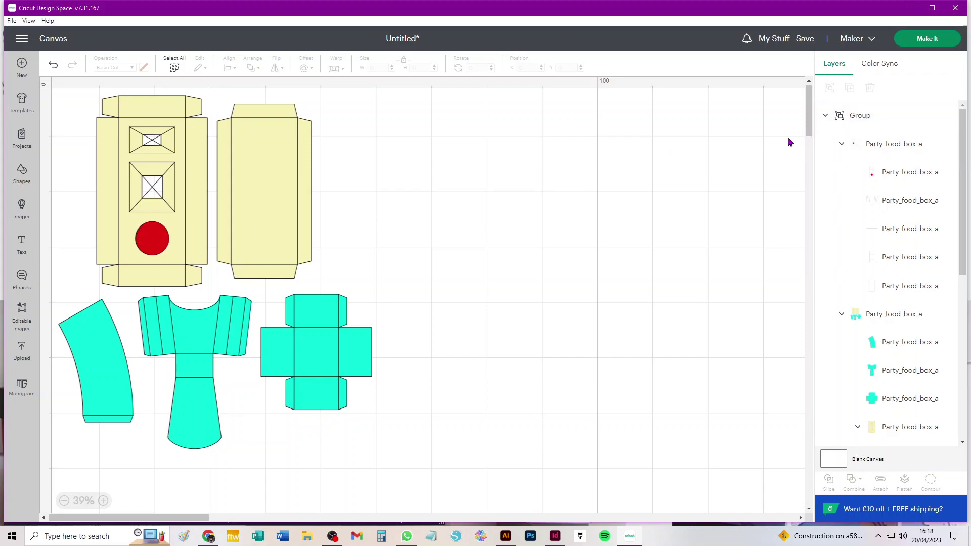
click(826, 116)
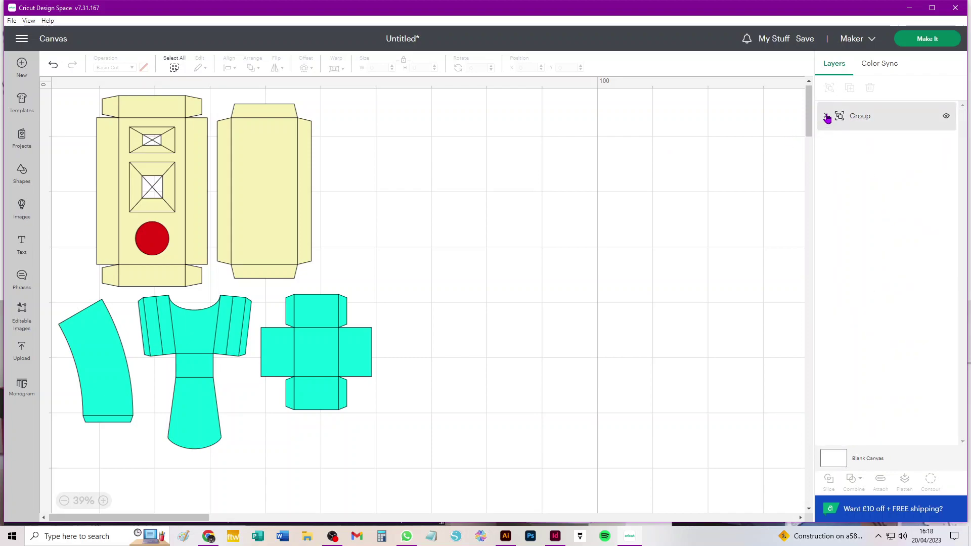
click(826, 116)
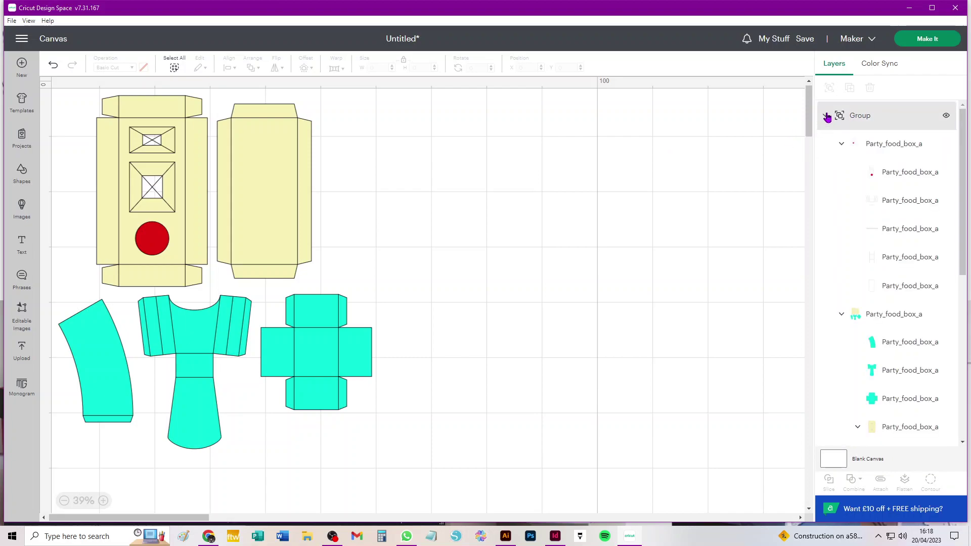
click(840, 145)
click(840, 145)
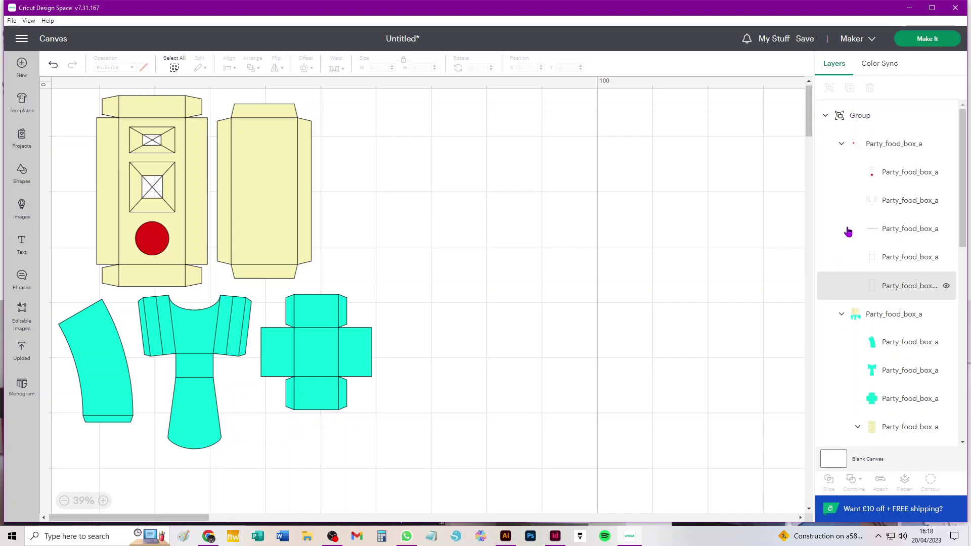
click(840, 145)
click(840, 145)
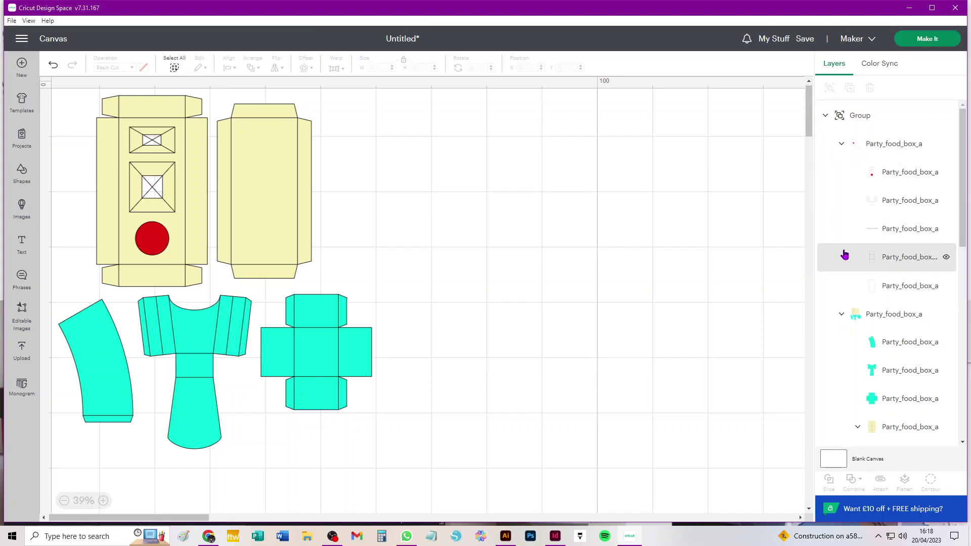
click(840, 315)
click(840, 315)
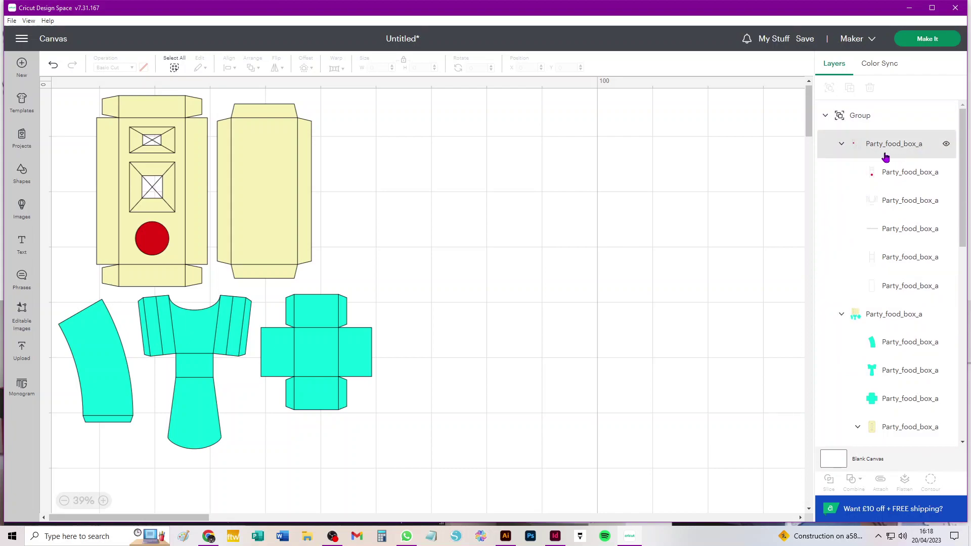
click(905, 147)
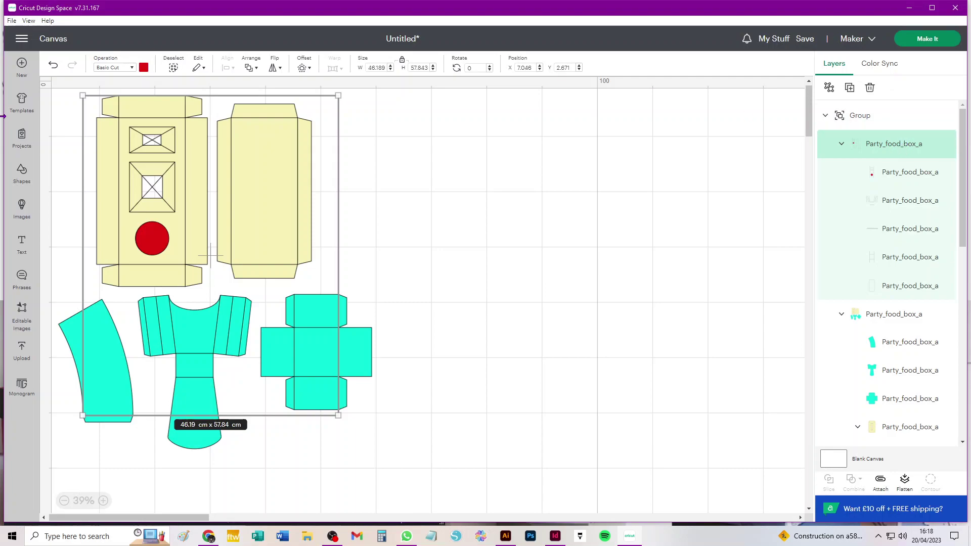
- Change the selected fold-line layer's operation from cut to Score so it shows dashed
click(108, 68)
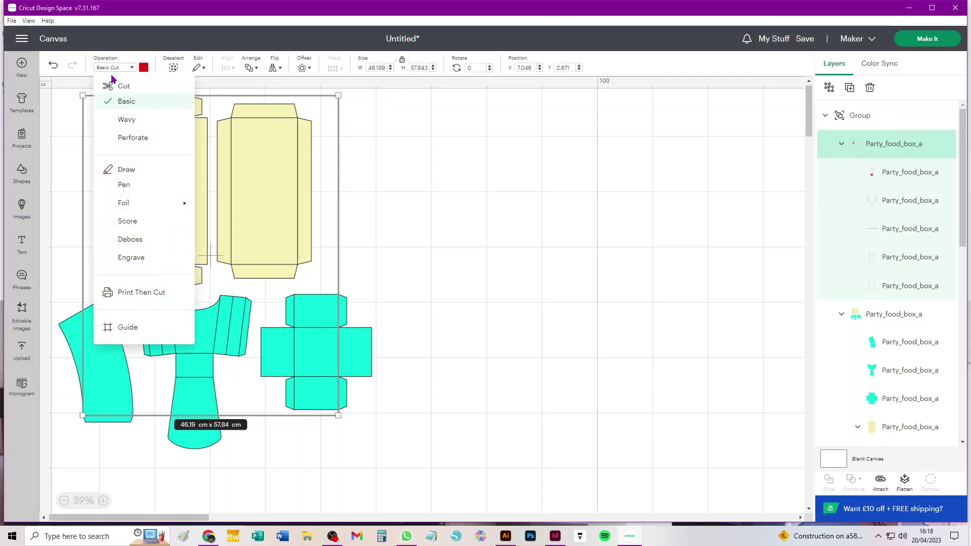
click(127, 221)
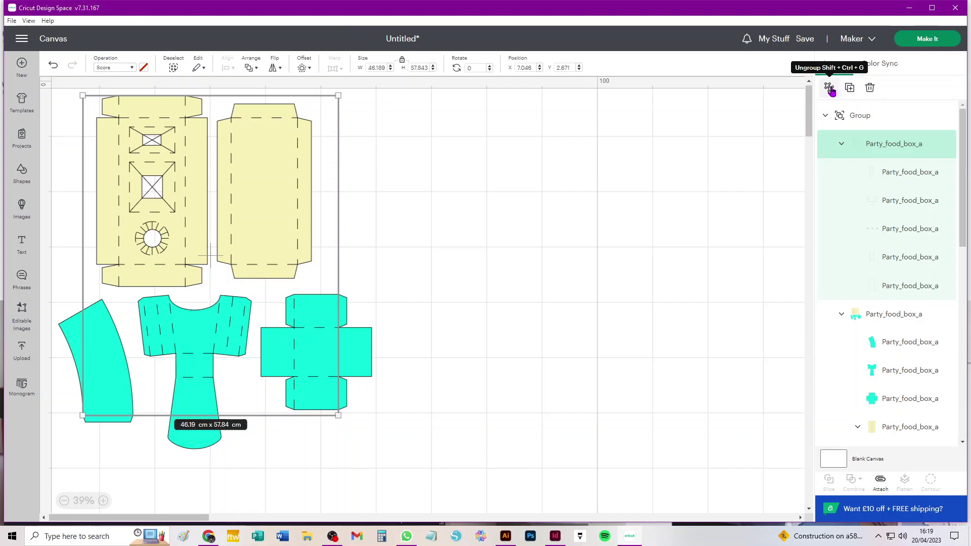
- Ungroup the whole design, then the teal and remaining Party_food_box_a groups, and deselect
click(829, 88)
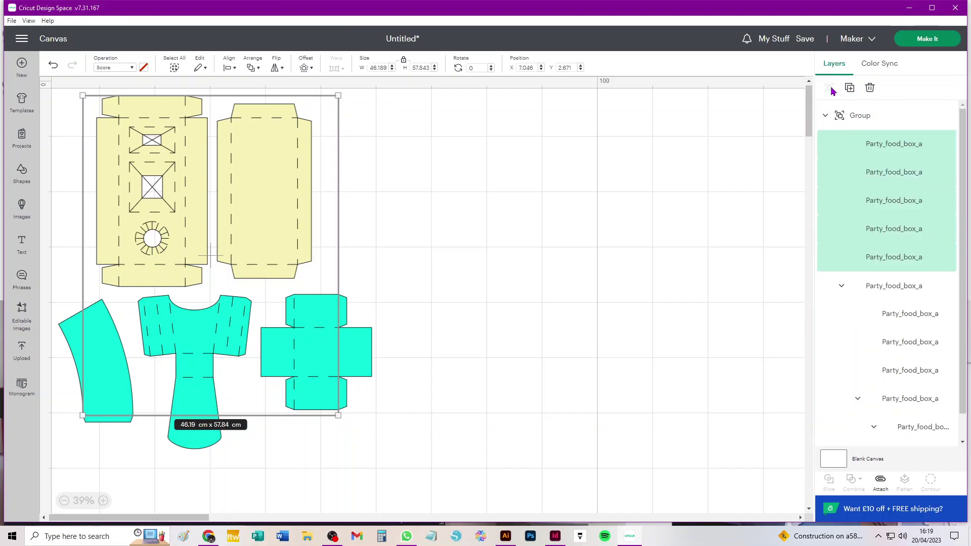
click(900, 292)
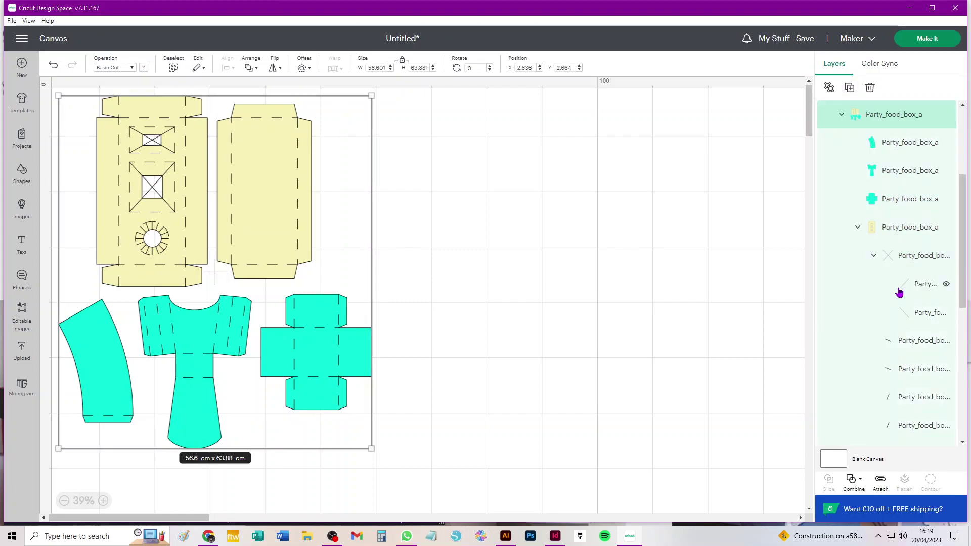
click(829, 89)
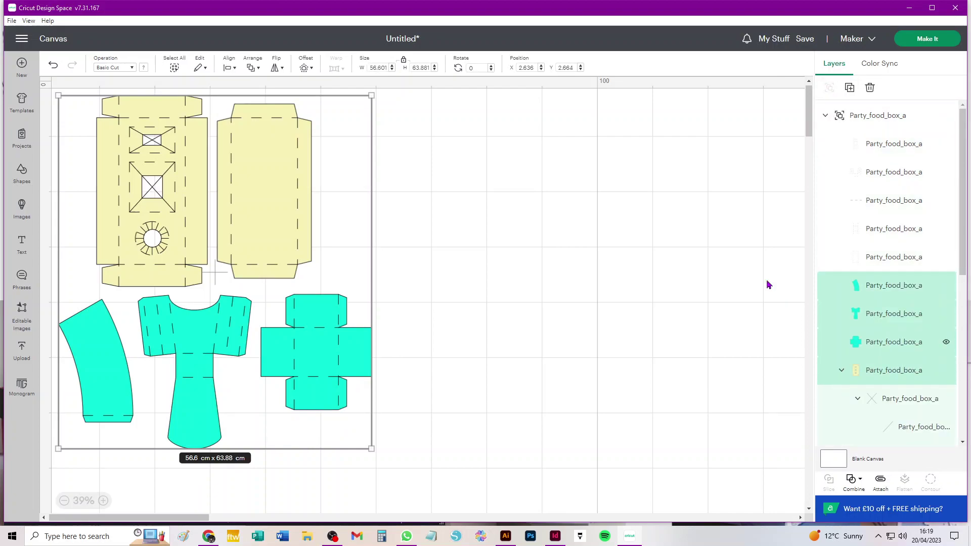
click(868, 117)
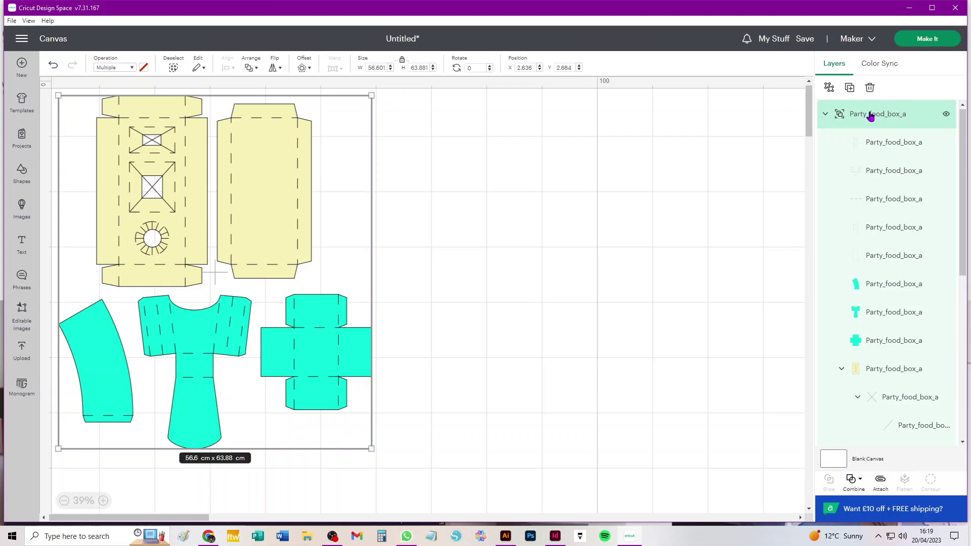
click(829, 89)
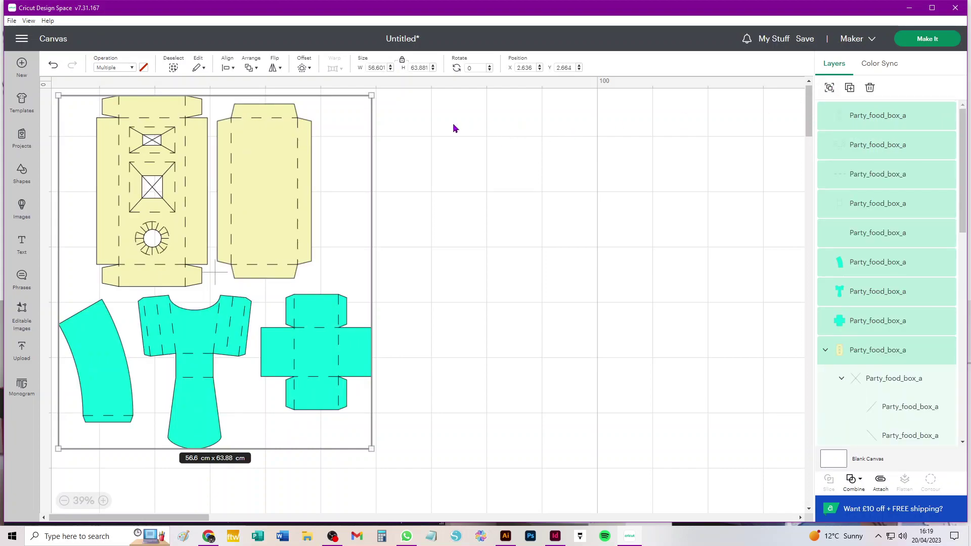
click(432, 121)
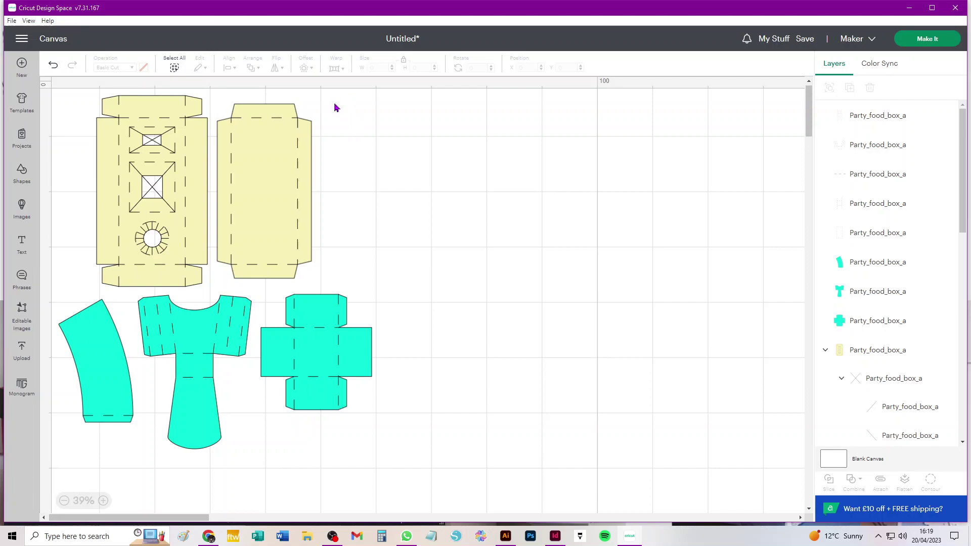
- Attach the right yellow panel to its score lines and drag it to the canvas's right
drag(337, 100, 223, 277)
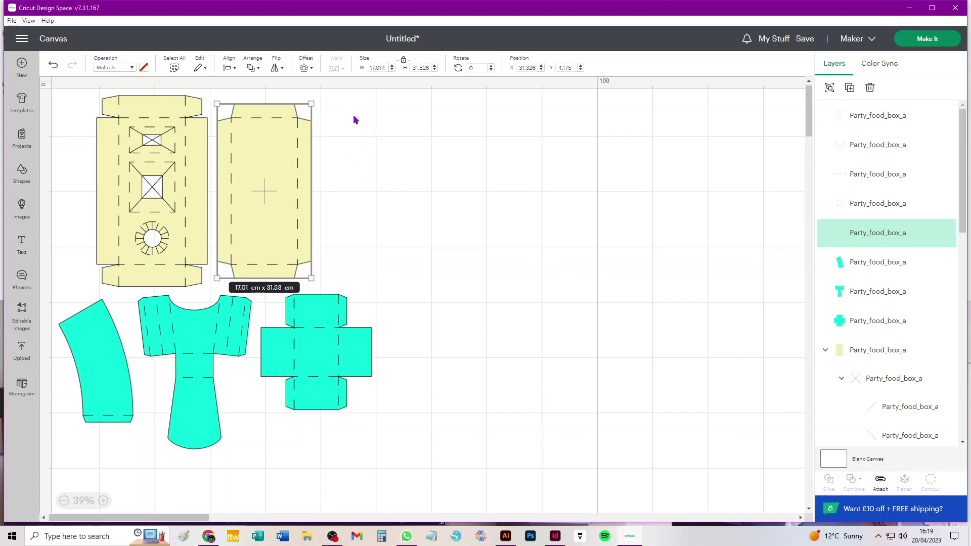
click(332, 115)
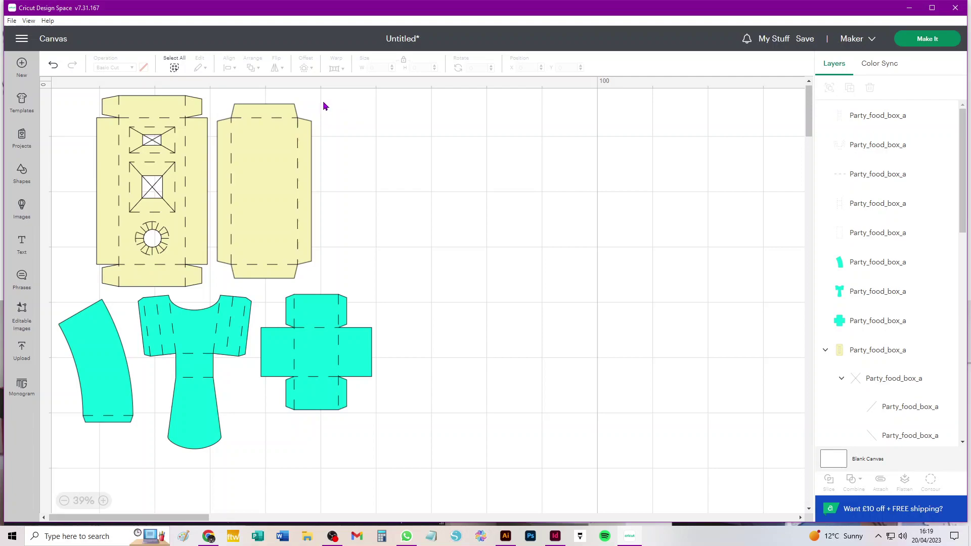
drag(324, 101, 226, 271)
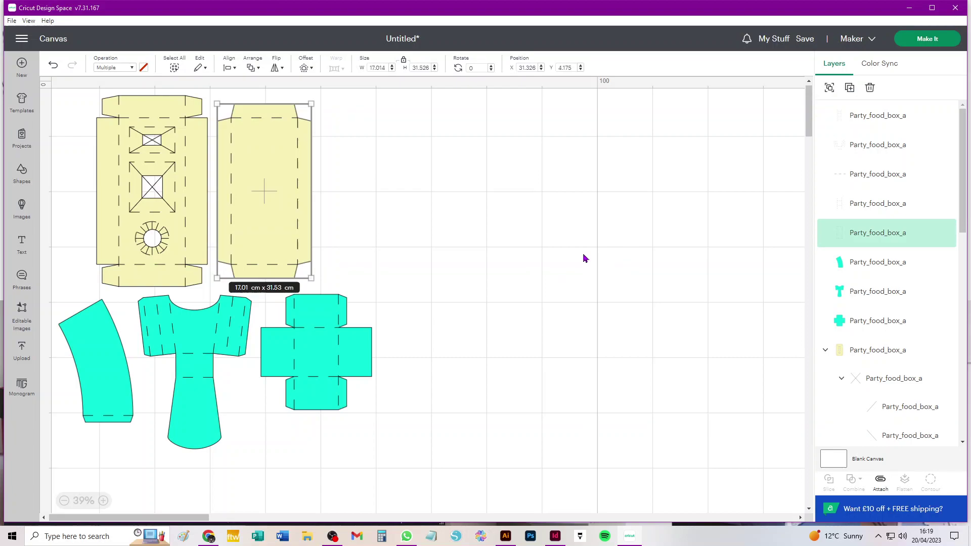
click(882, 483)
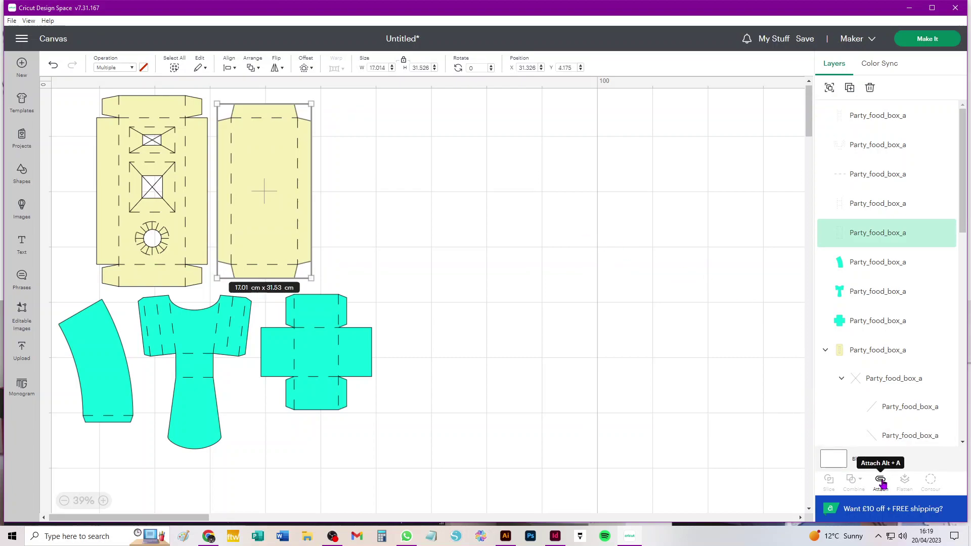
click(476, 160)
drag(257, 198, 567, 207)
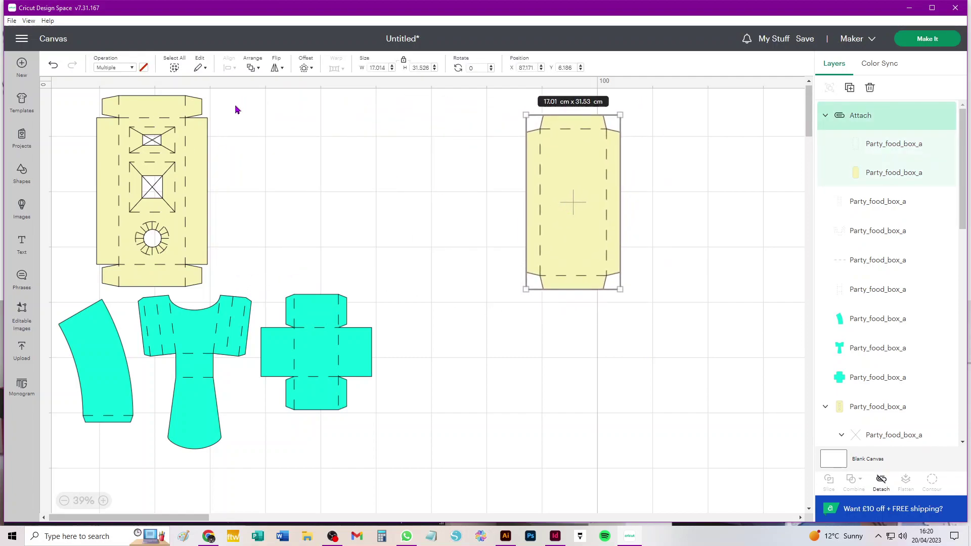
drag(218, 96, 91, 288)
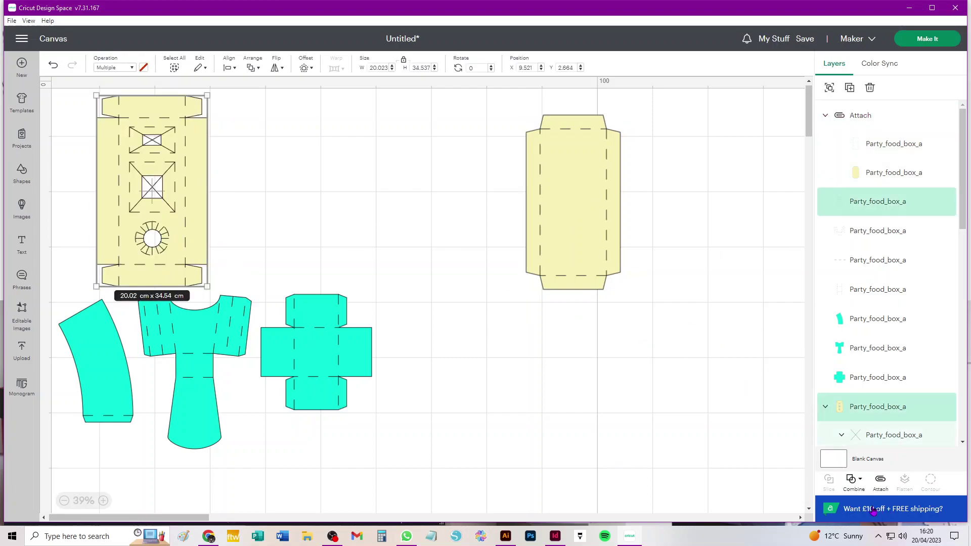
- Attach the left yellow box, move it beside the other, then attach the cross, T and curved pieces
click(880, 483)
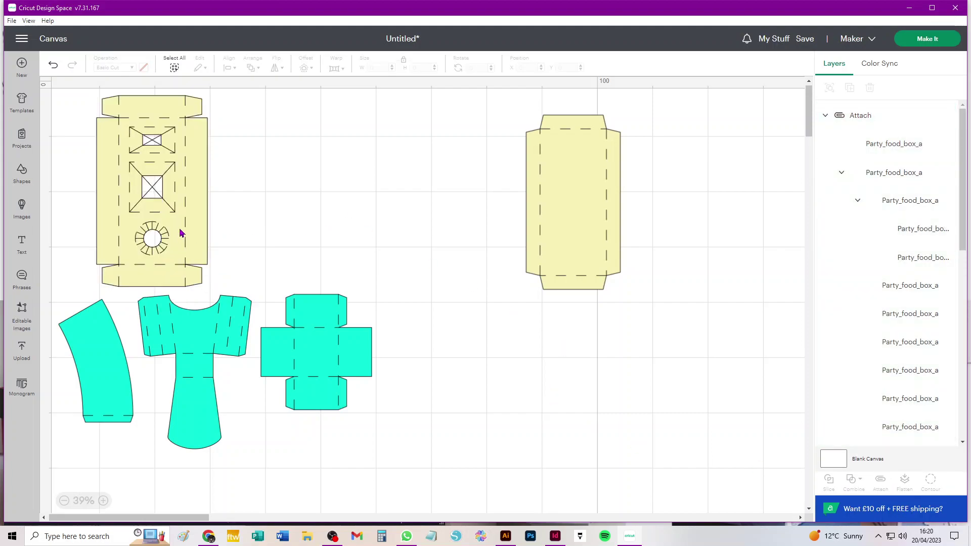
drag(180, 234, 458, 230)
drag(371, 444, 257, 290)
click(878, 482)
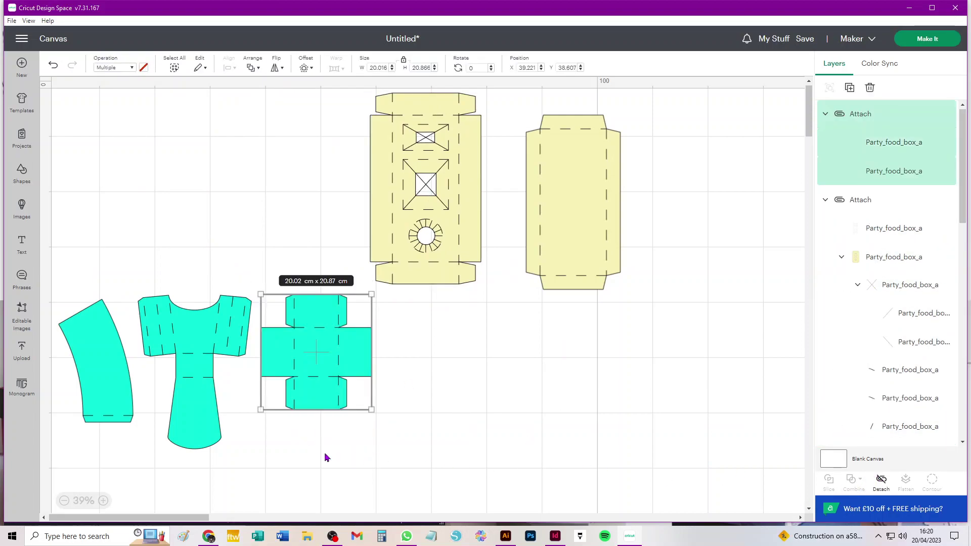
drag(227, 464, 178, 277)
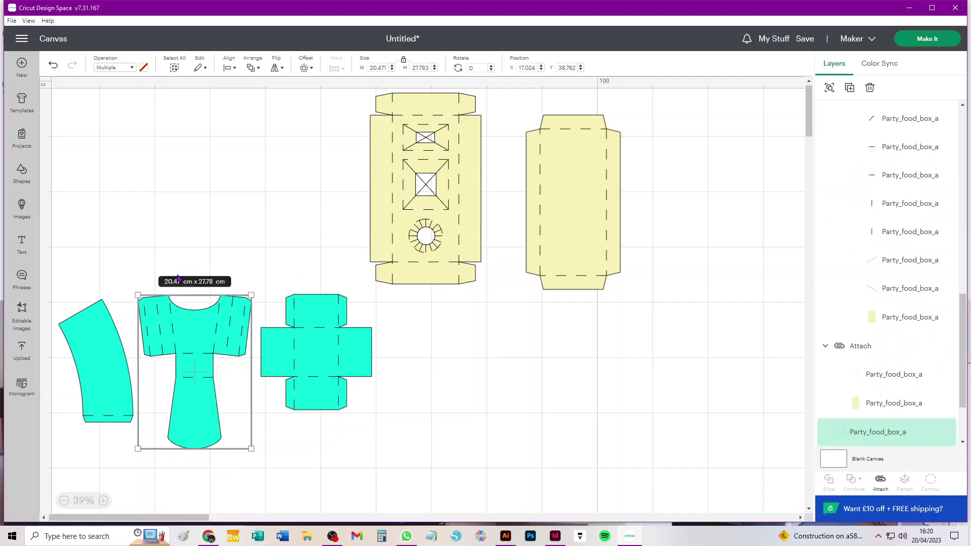
click(880, 481)
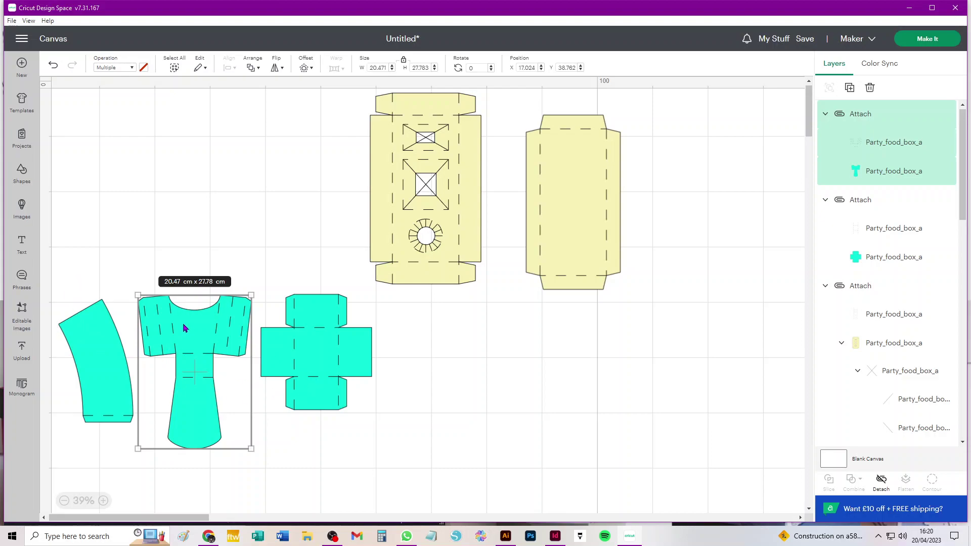
drag(60, 268, 114, 456)
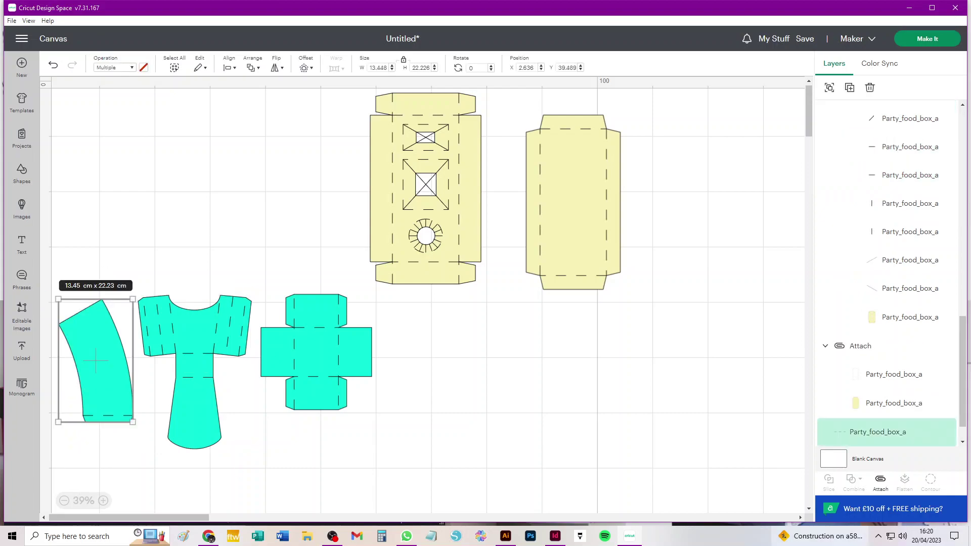
click(880, 480)
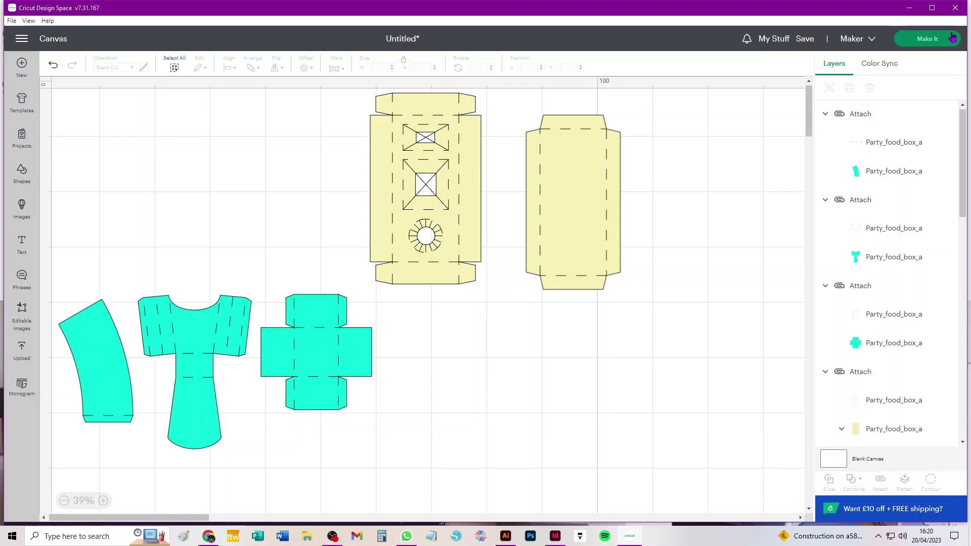
click(926, 43)
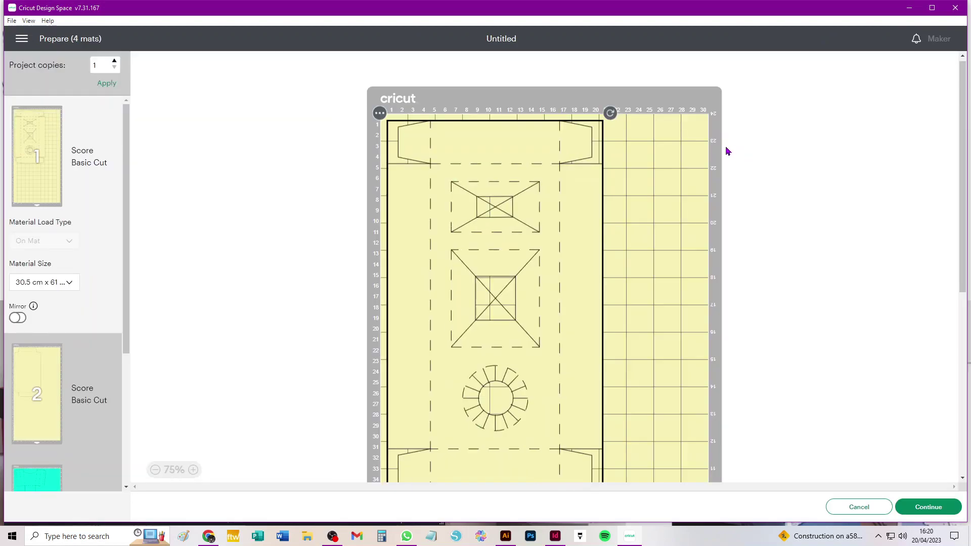
click(45, 283)
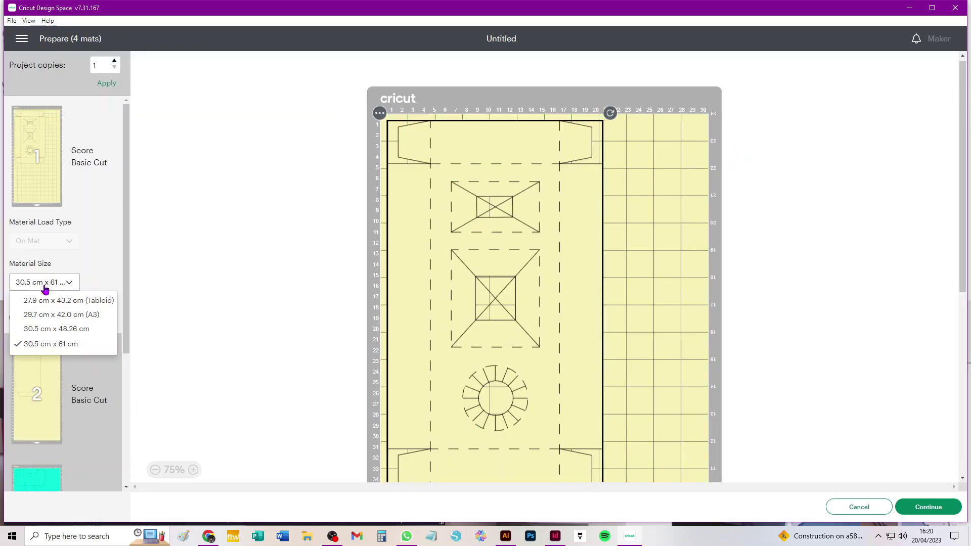
click(66, 316)
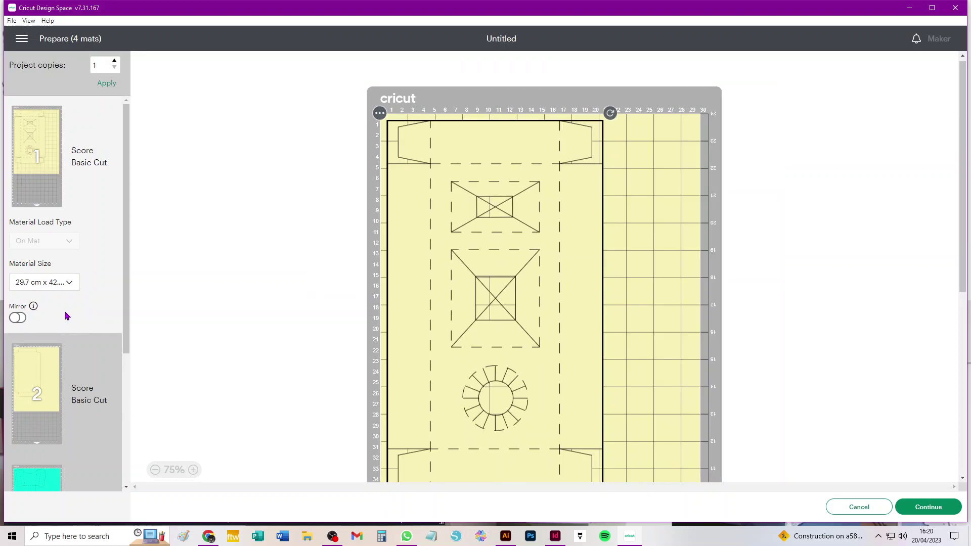
click(60, 283)
click(92, 300)
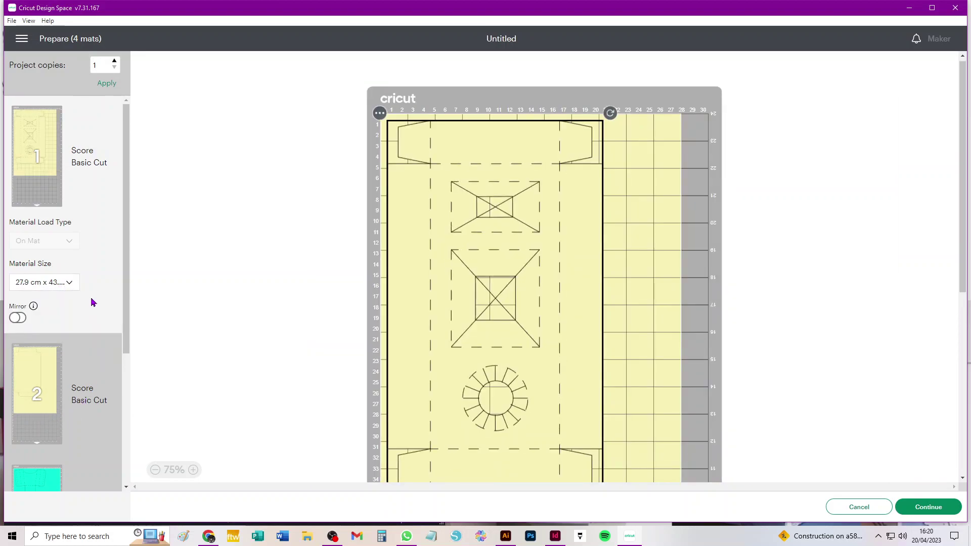
click(32, 374)
click(53, 403)
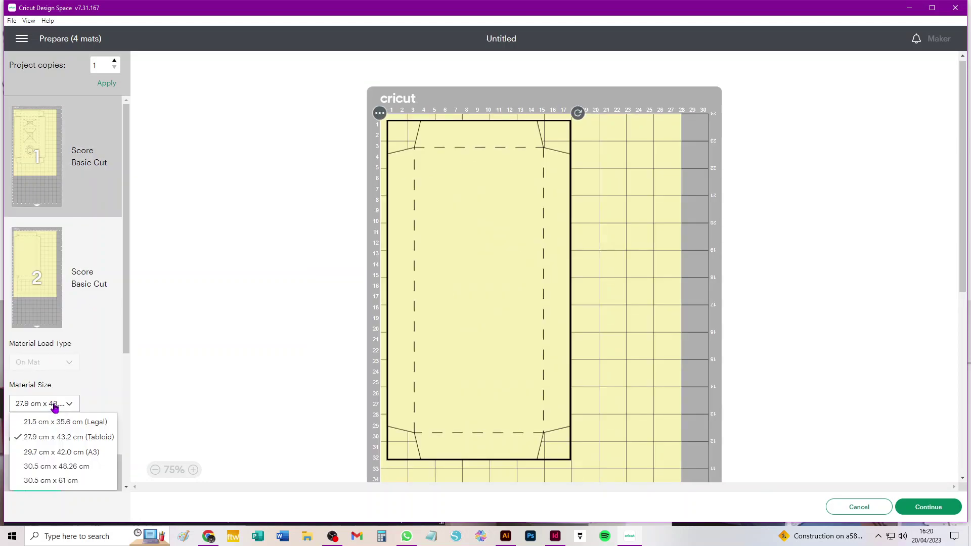
click(78, 457)
scroll(84, 347, down, 5)
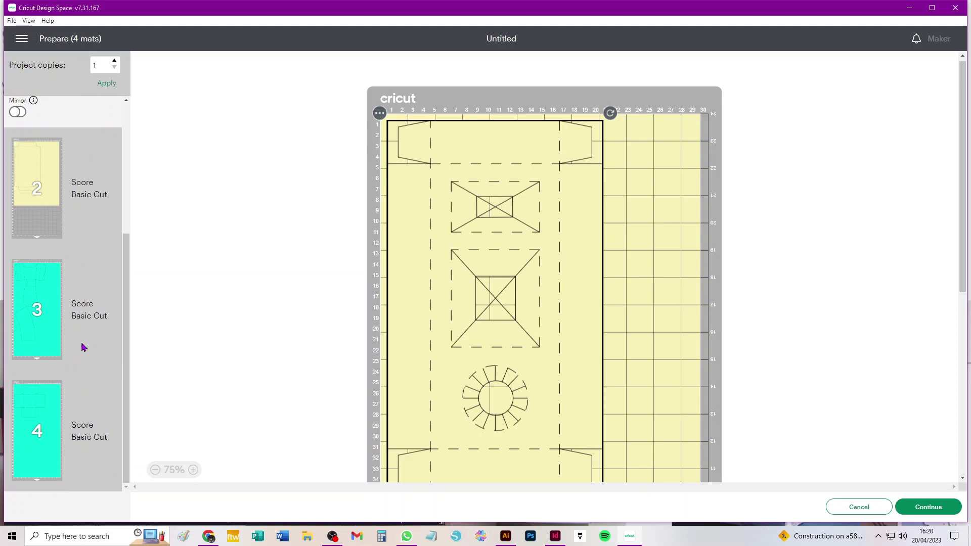
click(36, 282)
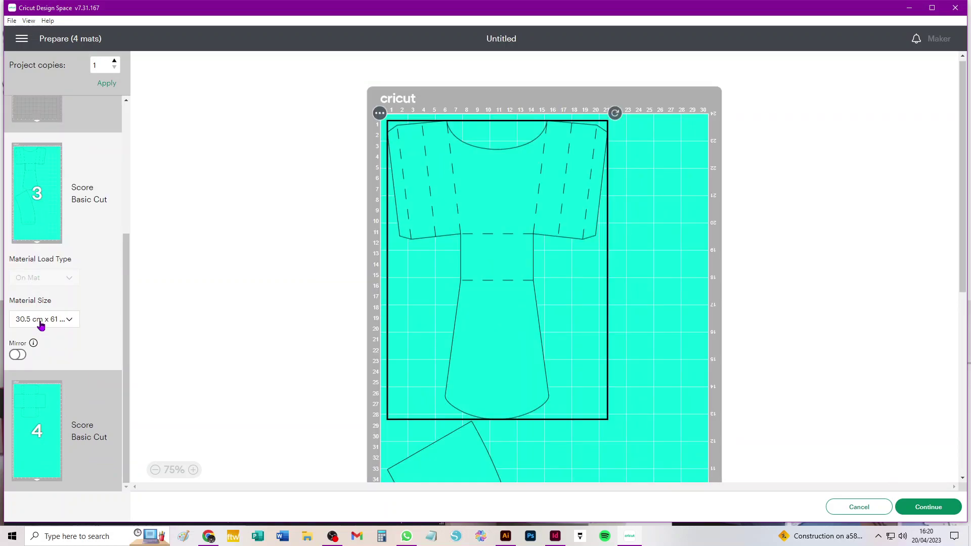
click(39, 319)
click(50, 359)
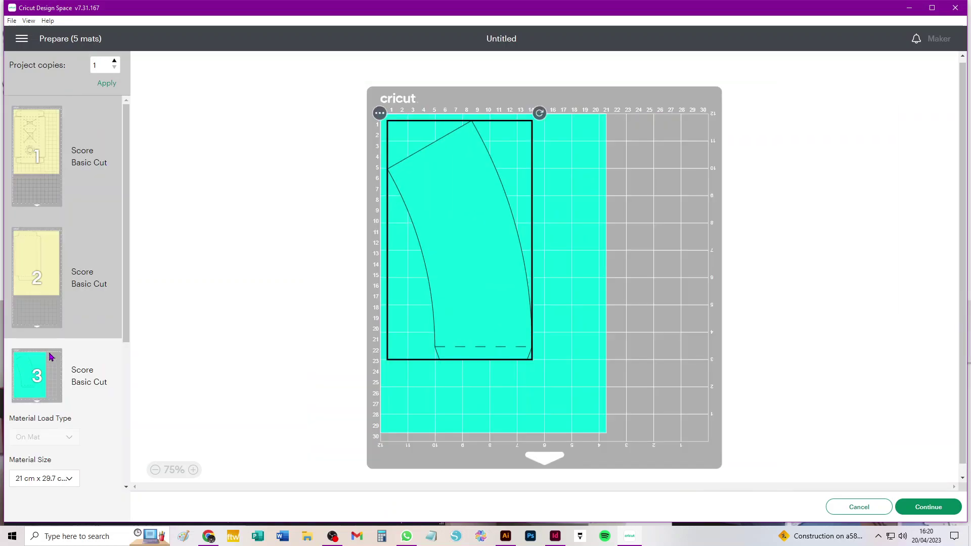
scroll(66, 365, down, 5)
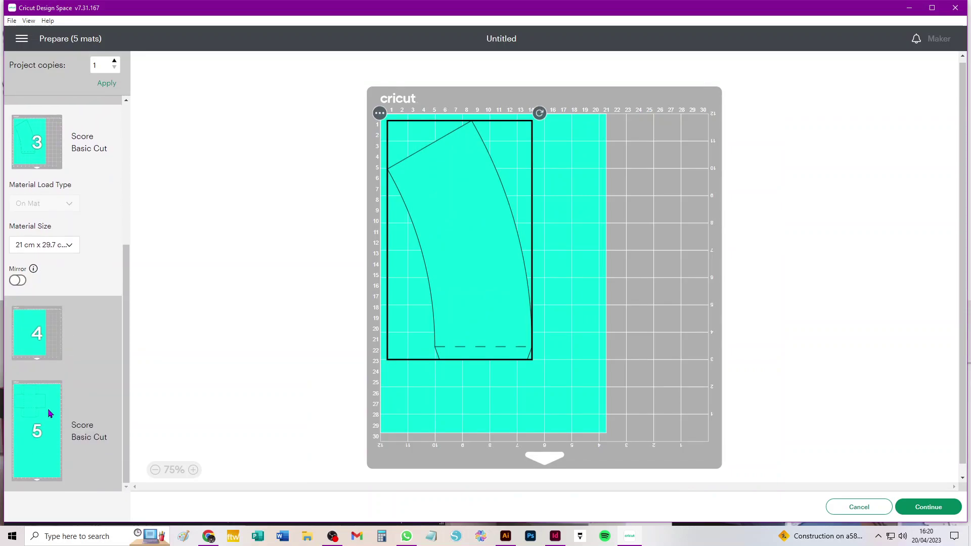
click(870, 508)
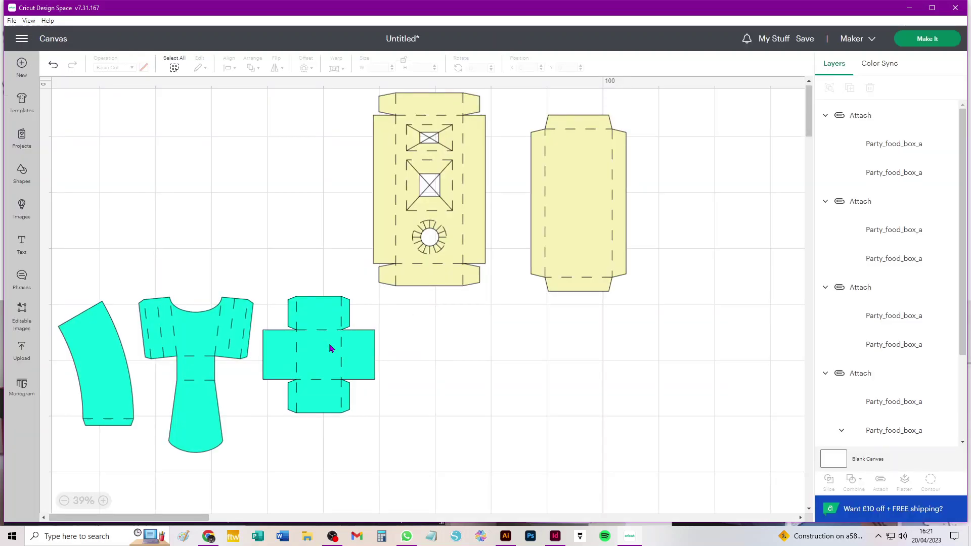
- Select the attached T-shaped teal piece on the canvas
click(204, 341)
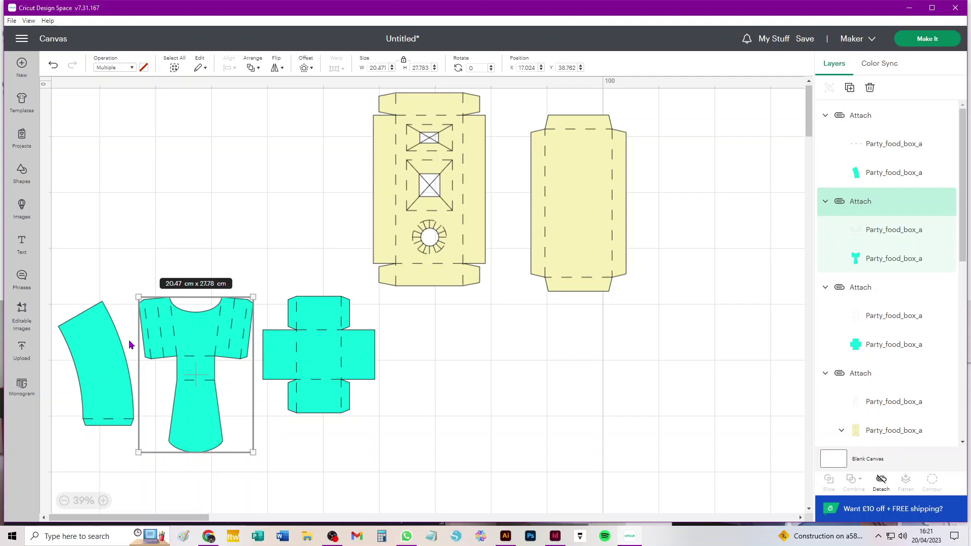
- Reopen Prepare and set mat 1 to A3 and mat 3 to 30.5 cm x 30.5 cm
click(927, 39)
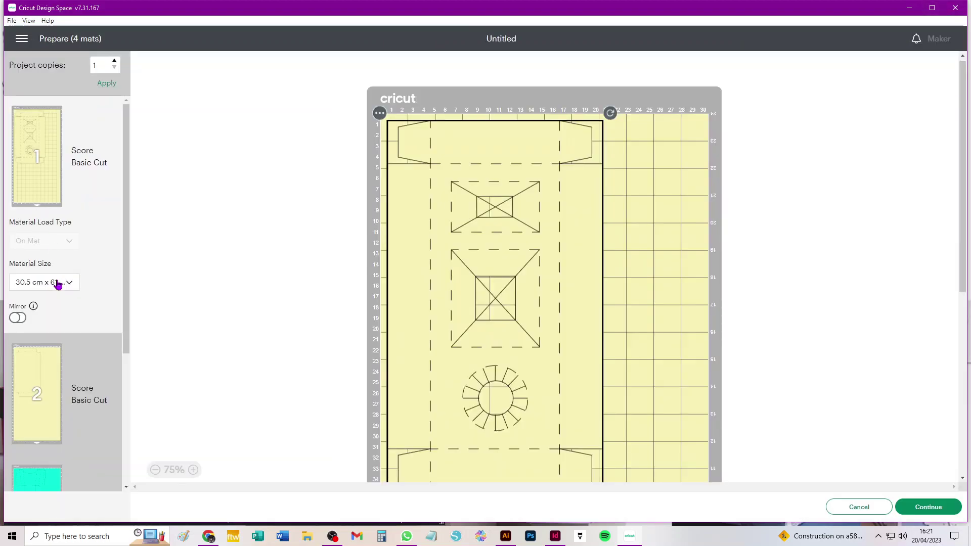
click(56, 282)
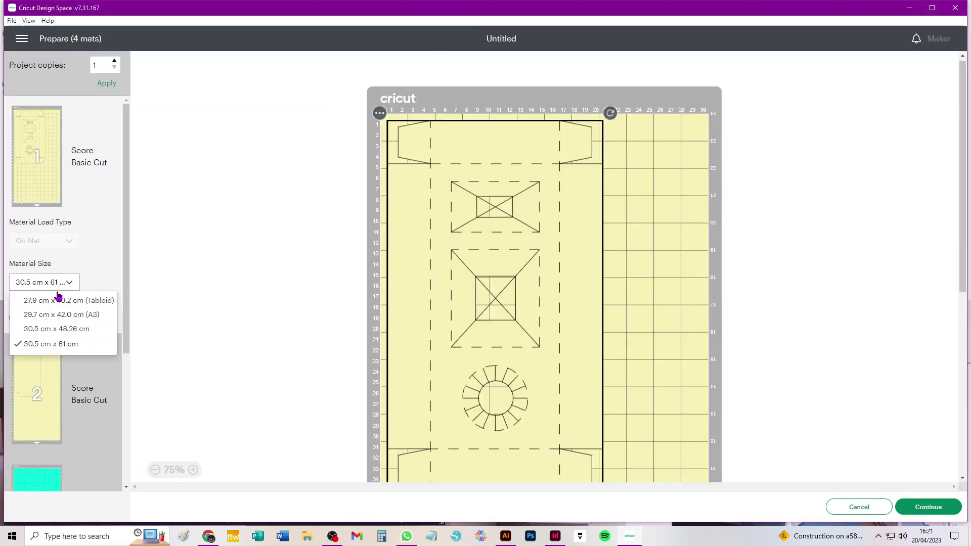
click(61, 314)
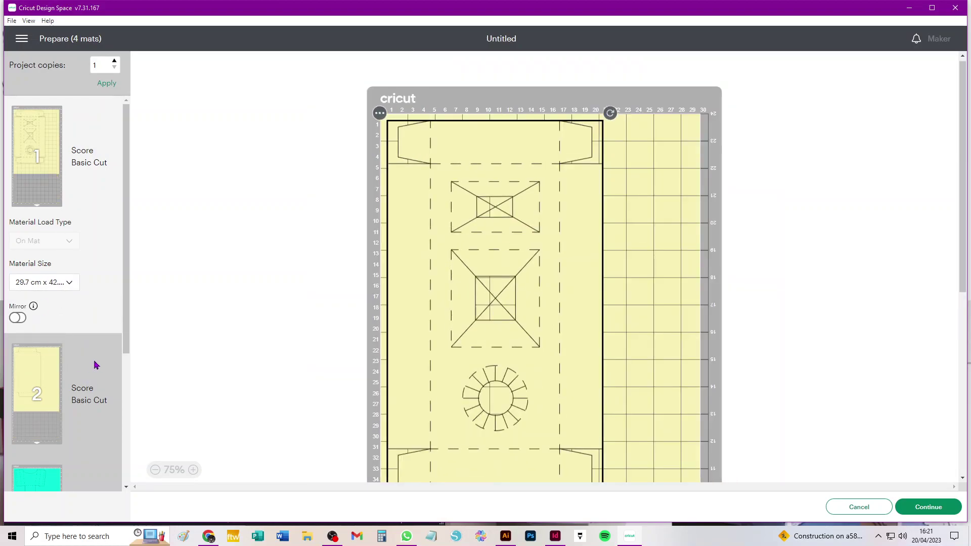
scroll(96, 365, down, 4)
click(43, 293)
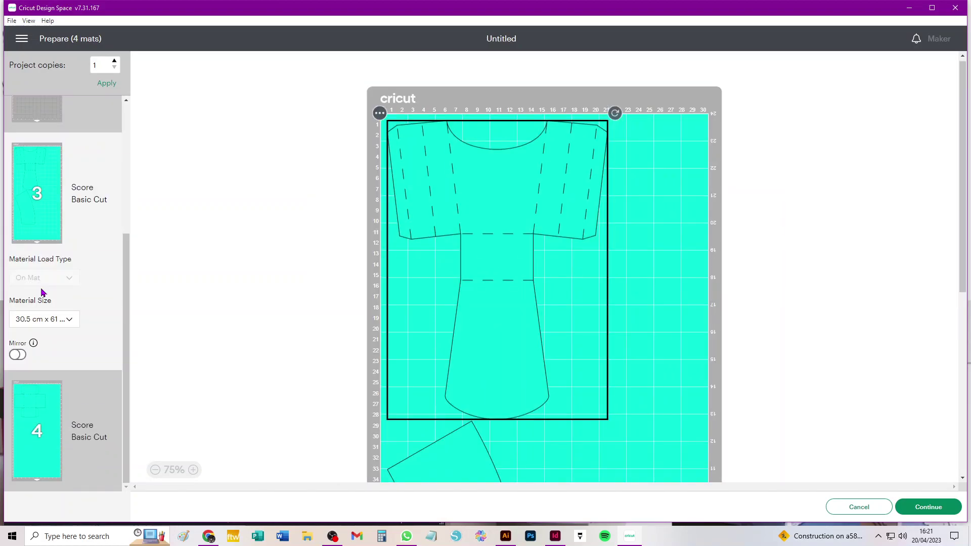
click(61, 319)
scroll(68, 440, down, 1)
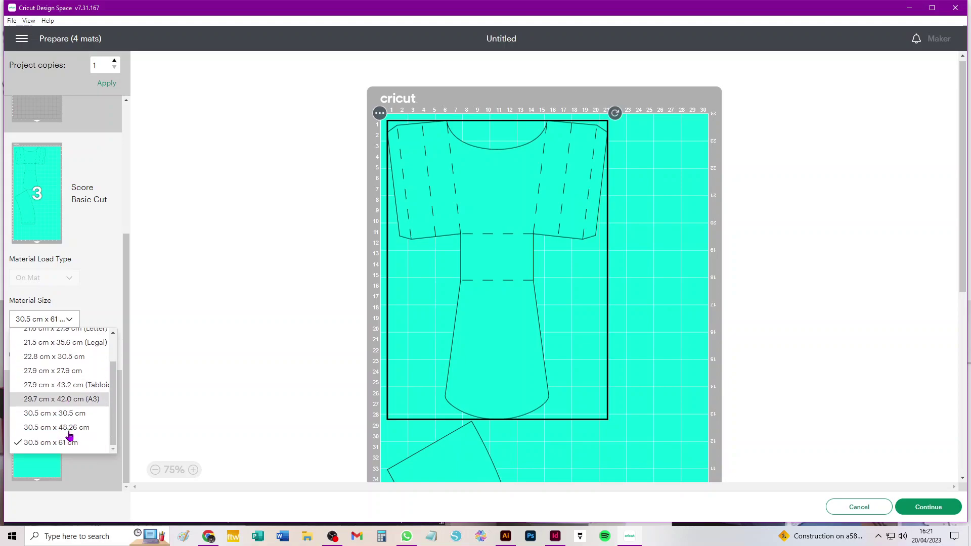
click(54, 409)
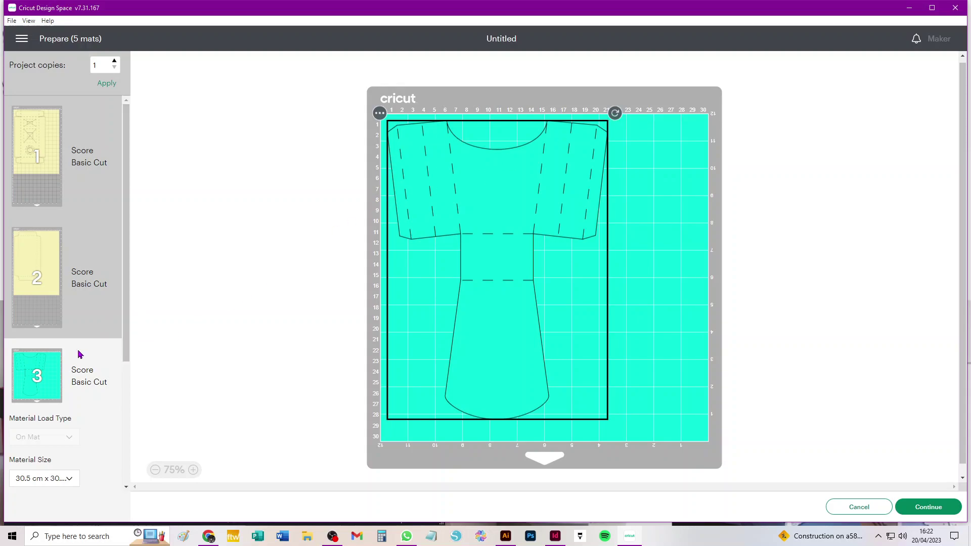
- Scroll the mat list to show mat 4 holding the curved teal piece
scroll(80, 353, down, 2)
scroll(79, 354, down, 1)
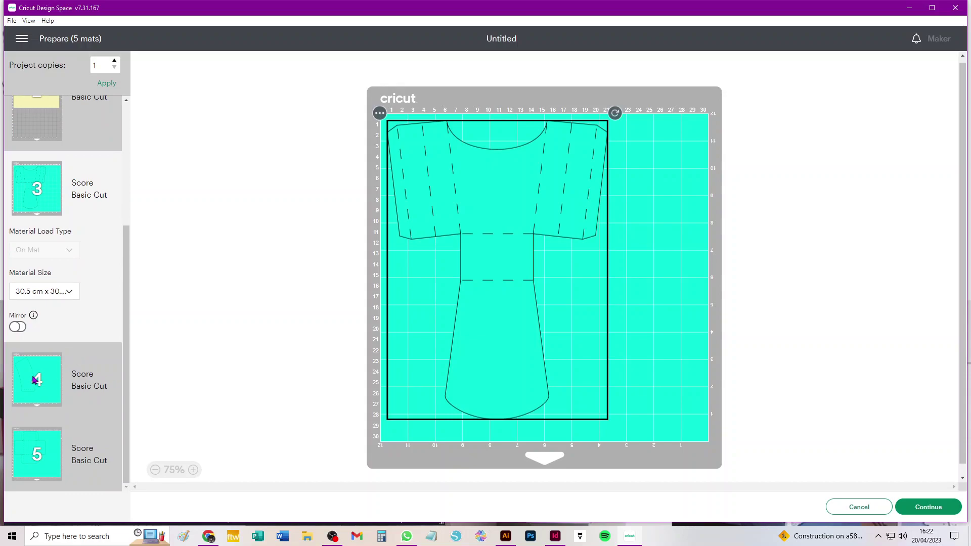
click(35, 377)
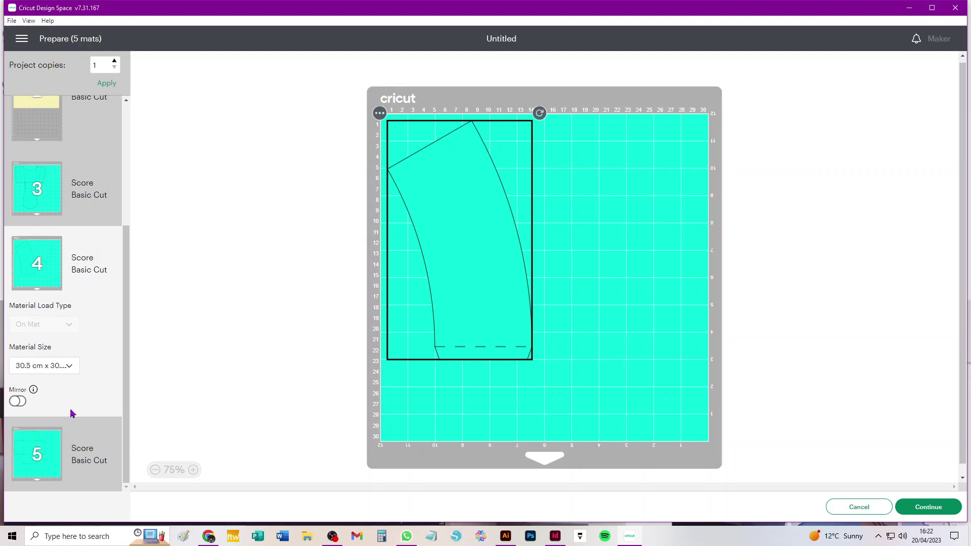
scroll(71, 409, up, 4)
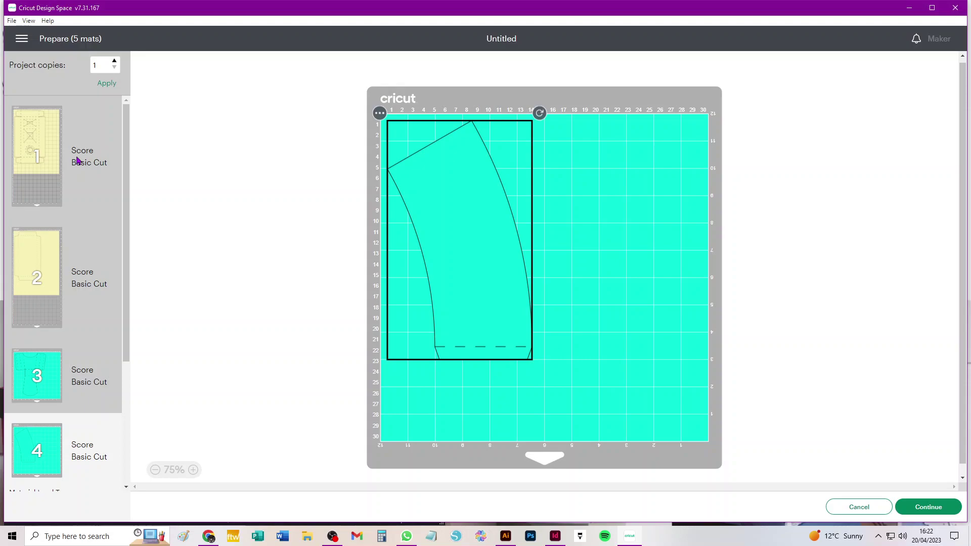
scroll(86, 425, down, 3)
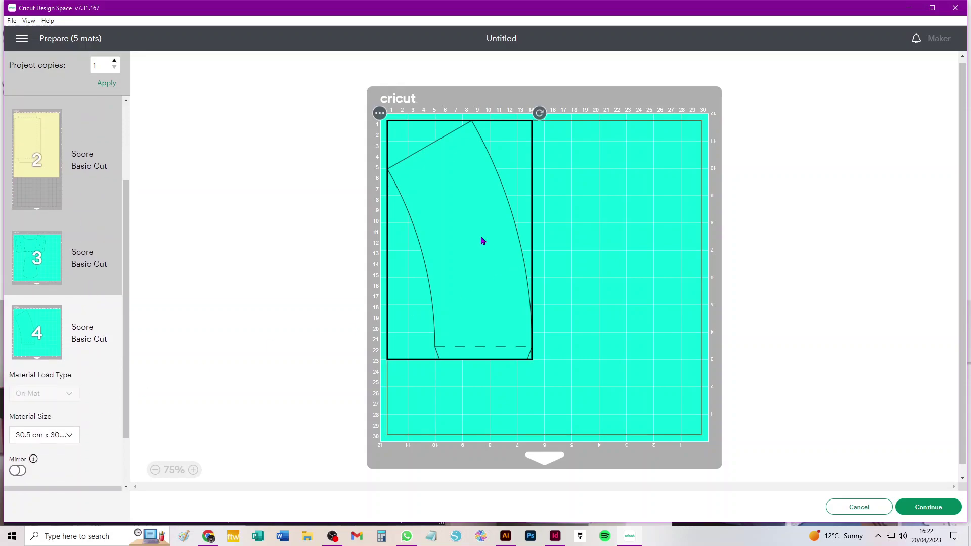
- Move the curved piece from mat 4 onto mat 3
click(380, 112)
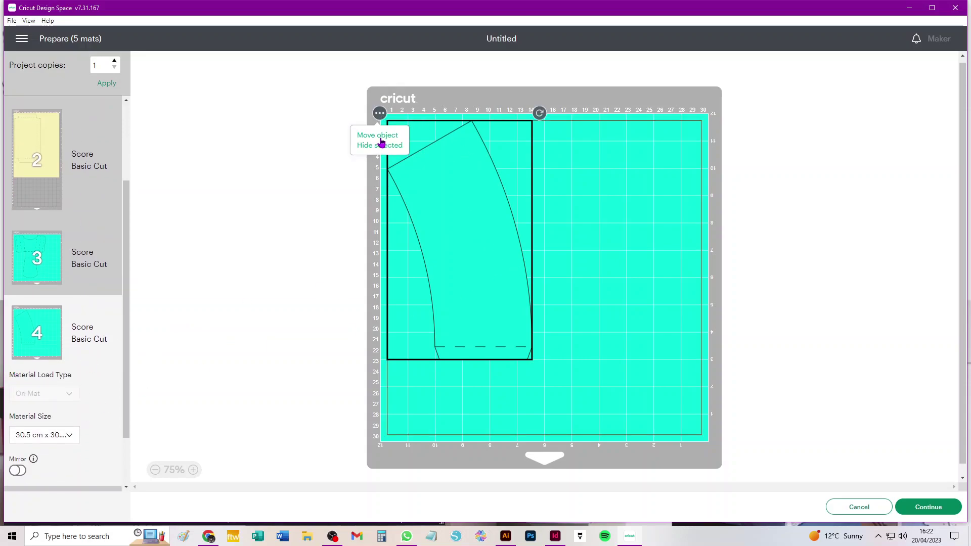
click(381, 140)
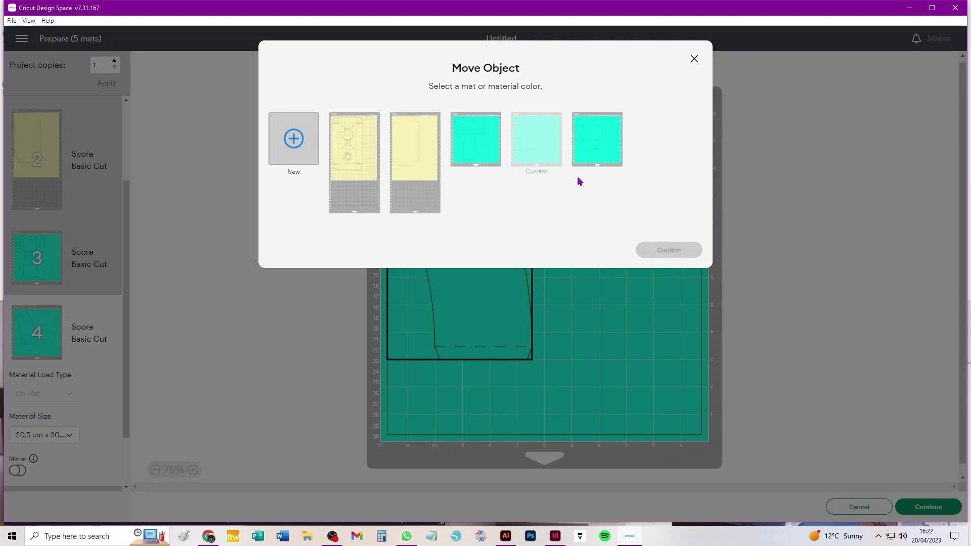
click(489, 160)
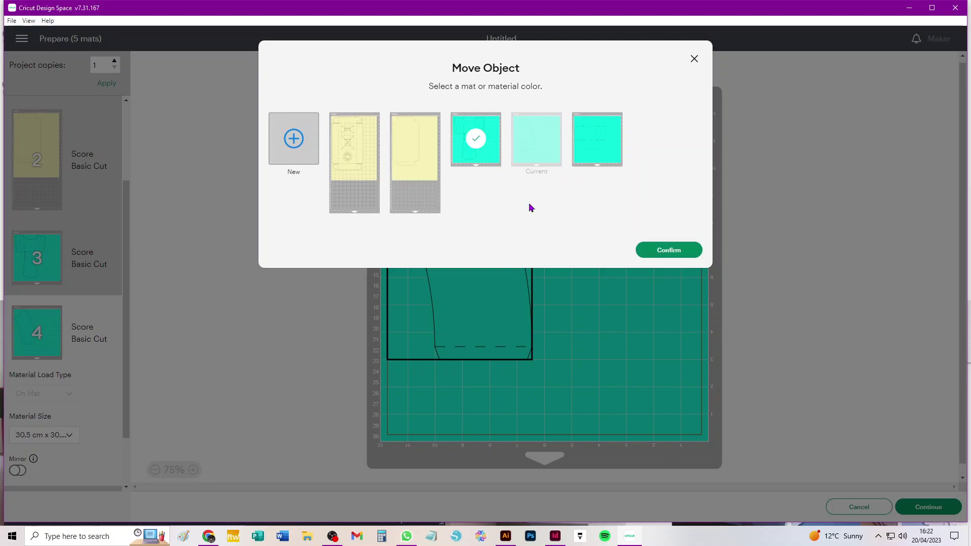
click(663, 250)
- Drag the curved piece to mat 3's bottom-right and rotate it to fit beside the bodice
drag(440, 224, 631, 310)
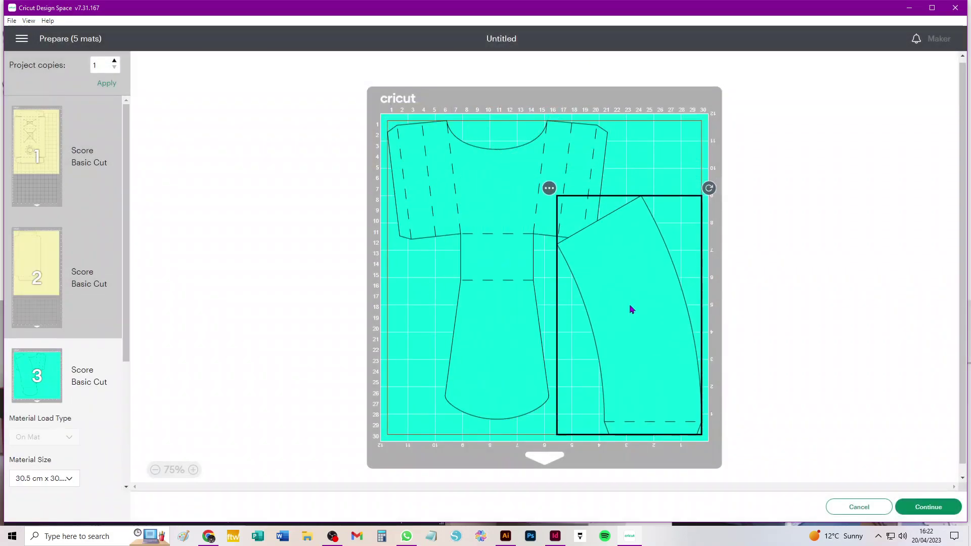
drag(708, 188, 742, 262)
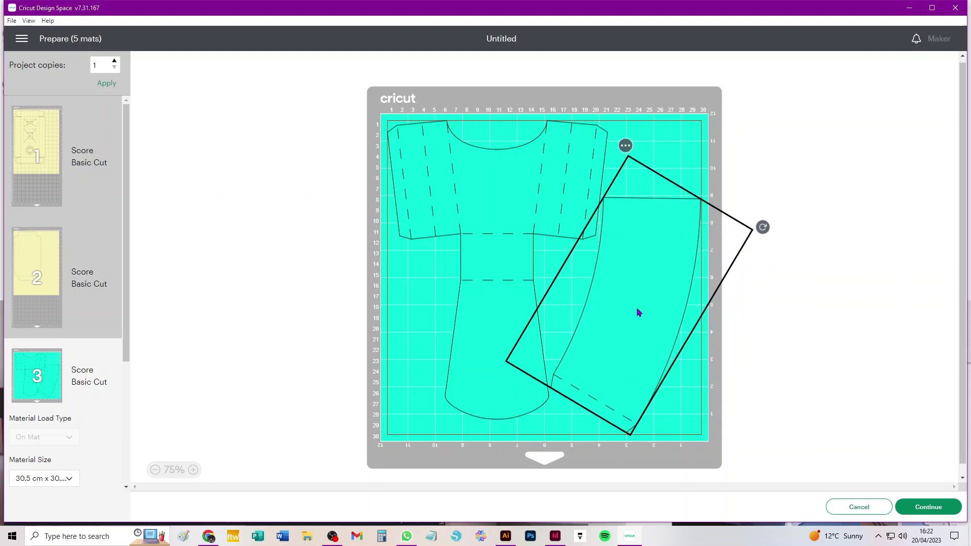
click(743, 309)
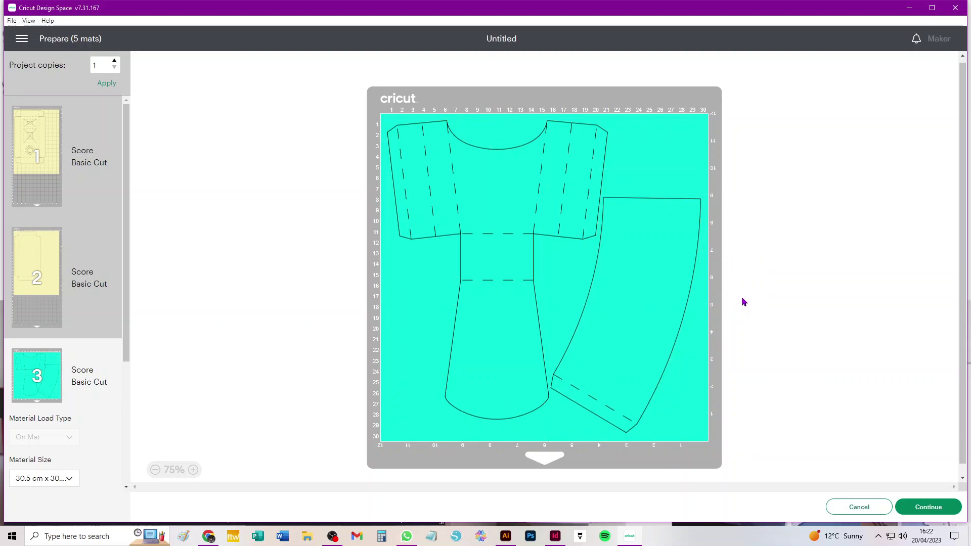
scroll(60, 354, down, 4)
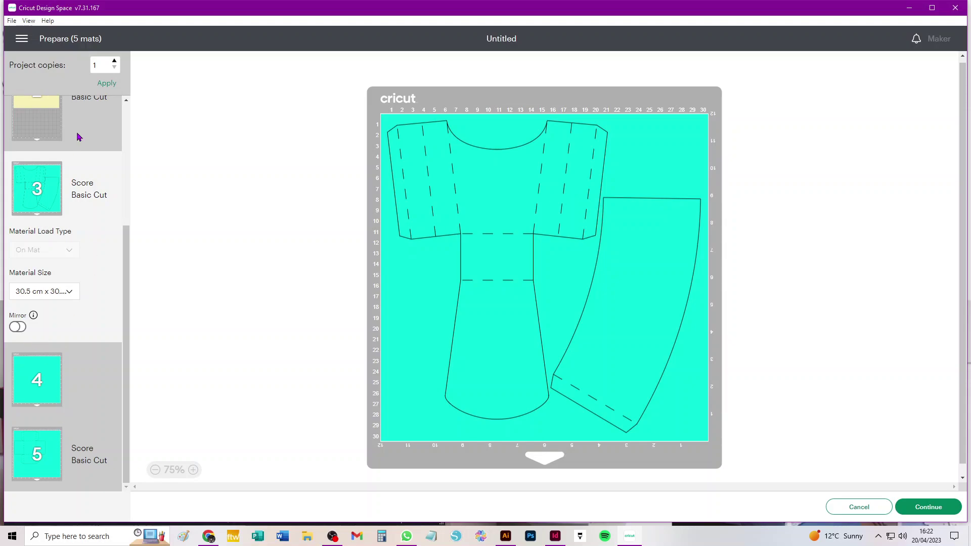
scroll(86, 252, up, 4)
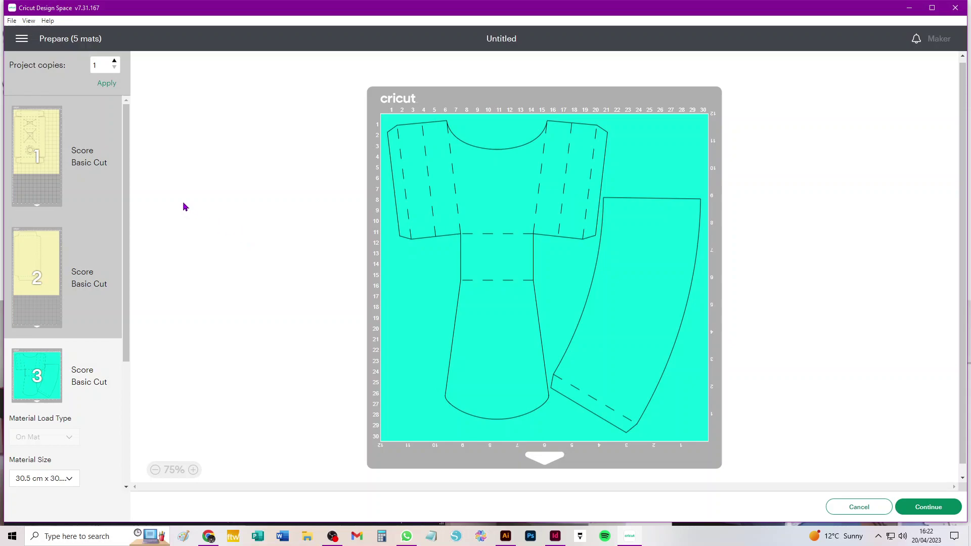
- Back on the canvas, delete the box A pieces and add the uploaded Party_food_box_b design
click(859, 506)
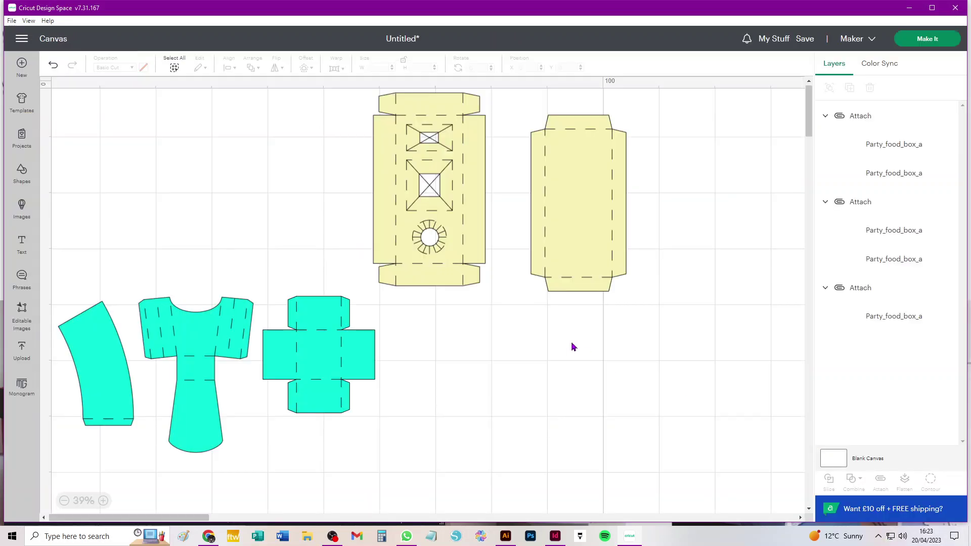
key(Delete)
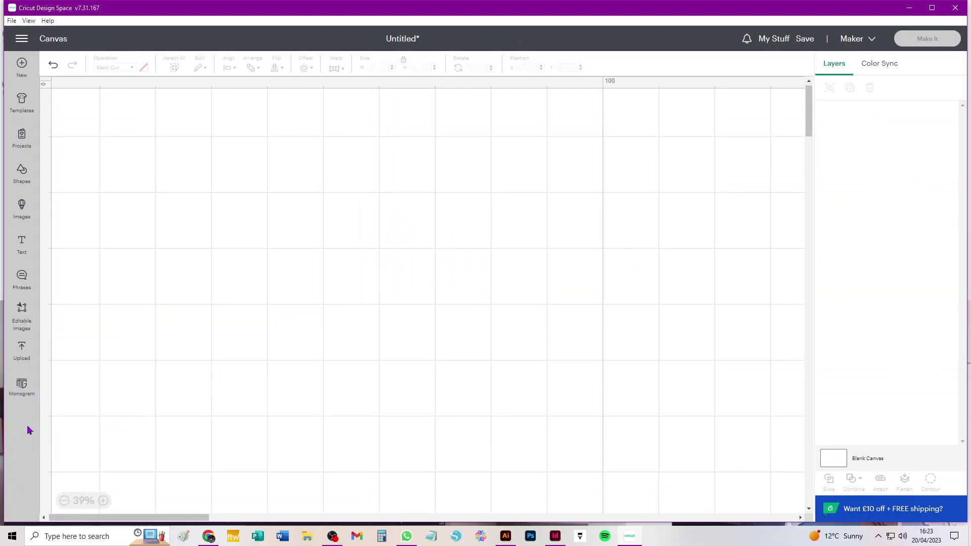
click(22, 349)
click(252, 355)
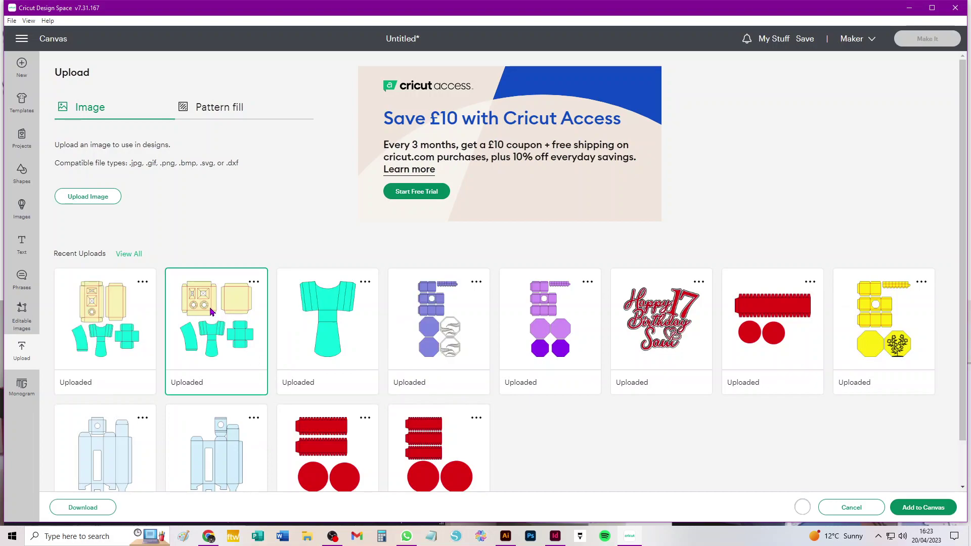
click(944, 511)
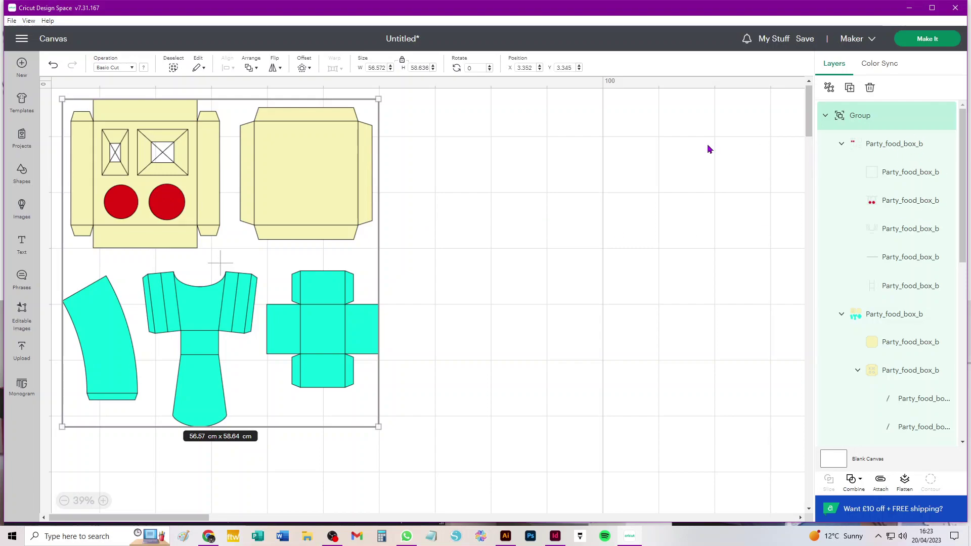
- Set box B's fold-line layer to Score so it shows dashed, then ungroup that layer
click(893, 146)
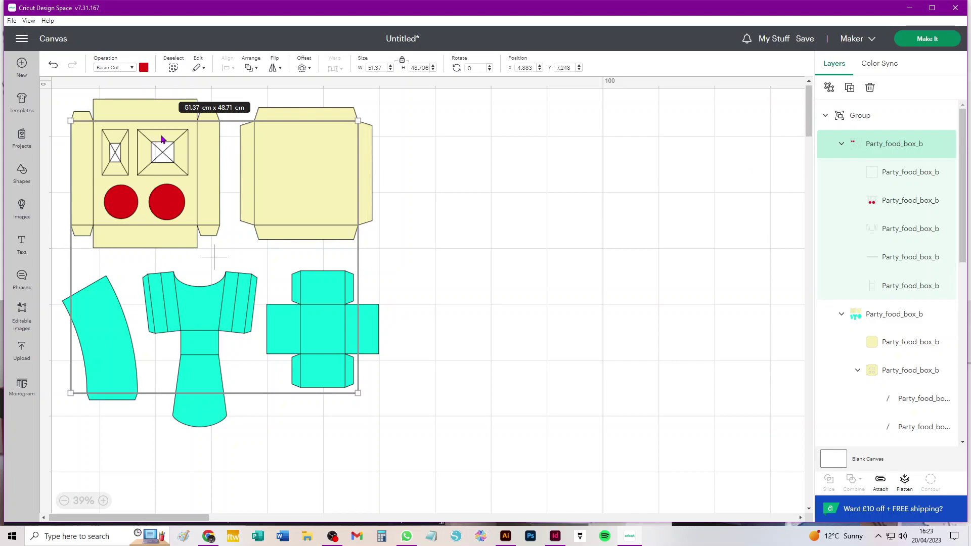
click(103, 69)
click(129, 223)
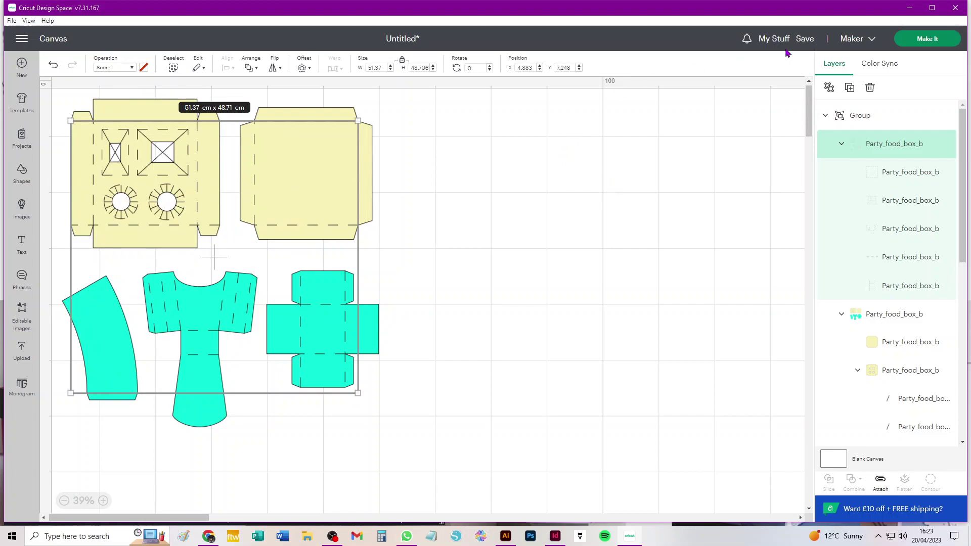
click(829, 89)
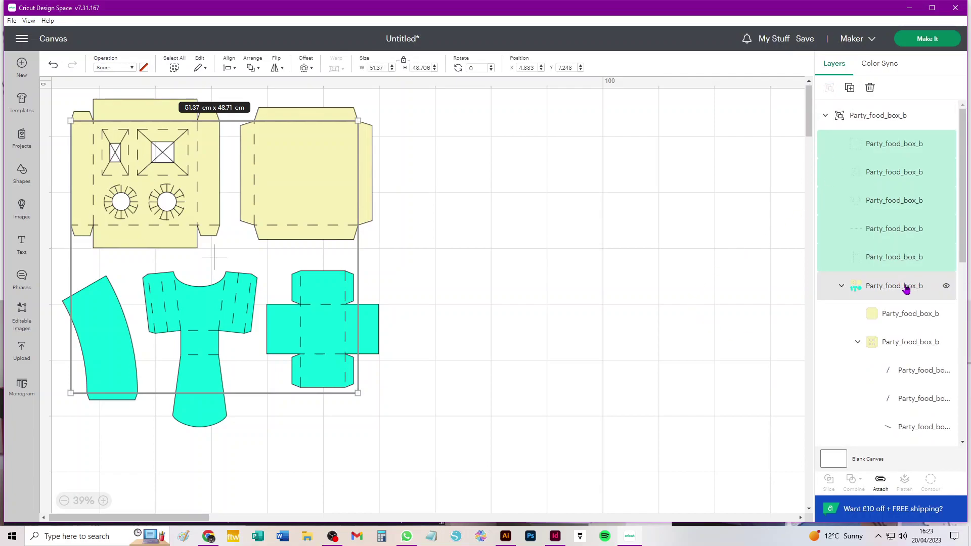
- Ungroup the remaining Party_food_box_b group and its nested group, then deselect everything
click(905, 287)
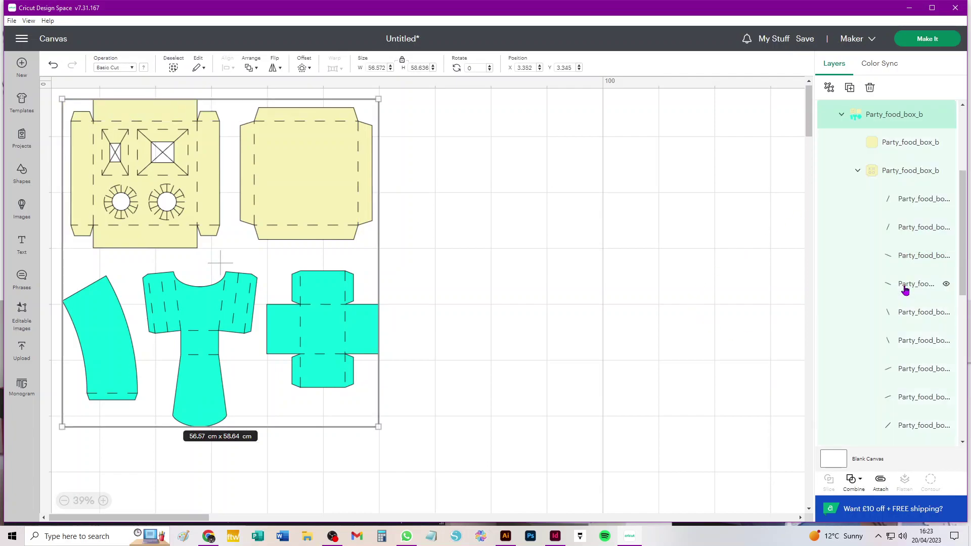
click(829, 88)
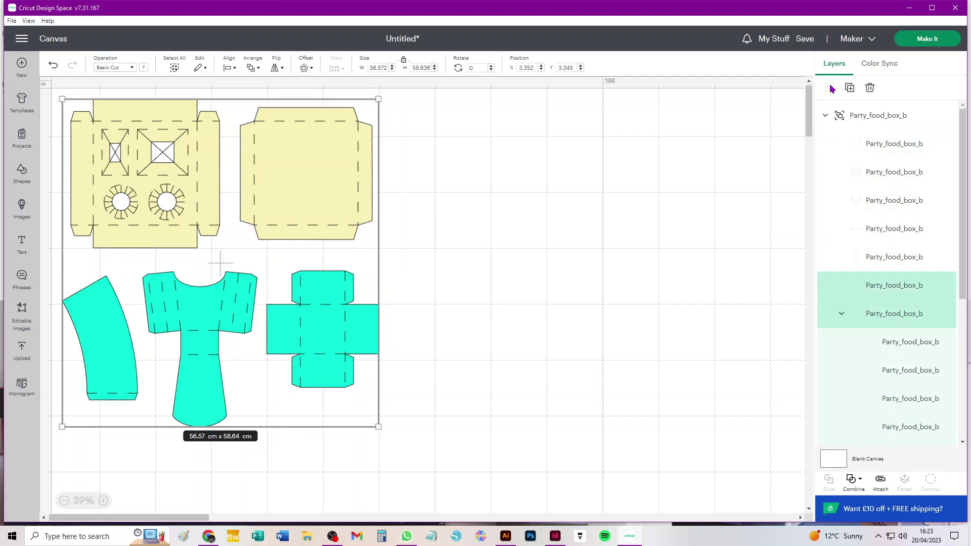
click(880, 118)
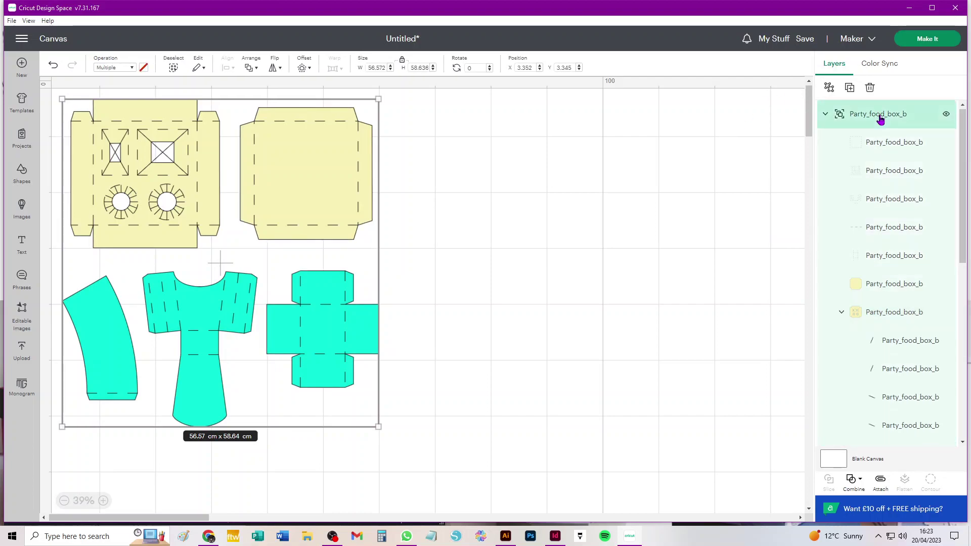
click(830, 88)
click(419, 136)
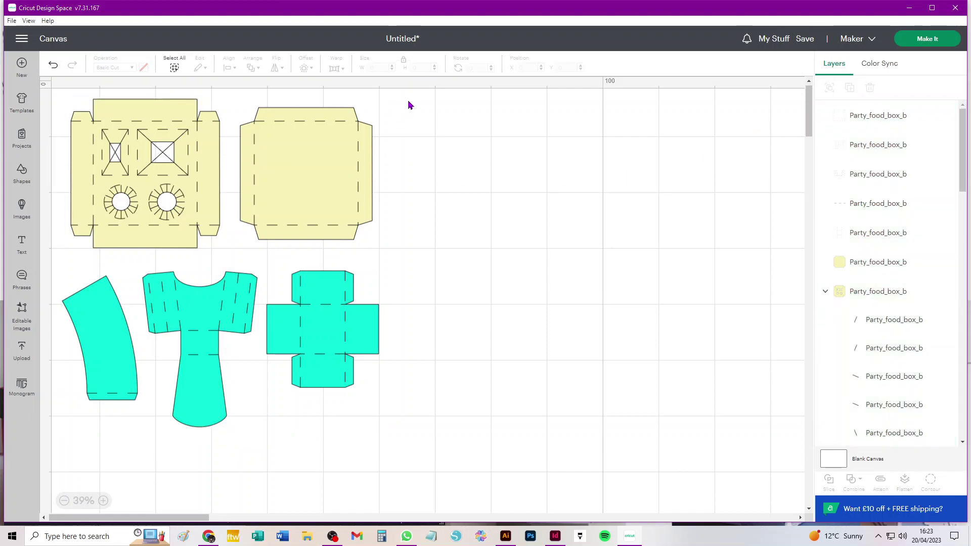
- Attach score lines to the square piece and the other yellow piece, placing them side by side
drag(409, 101, 241, 240)
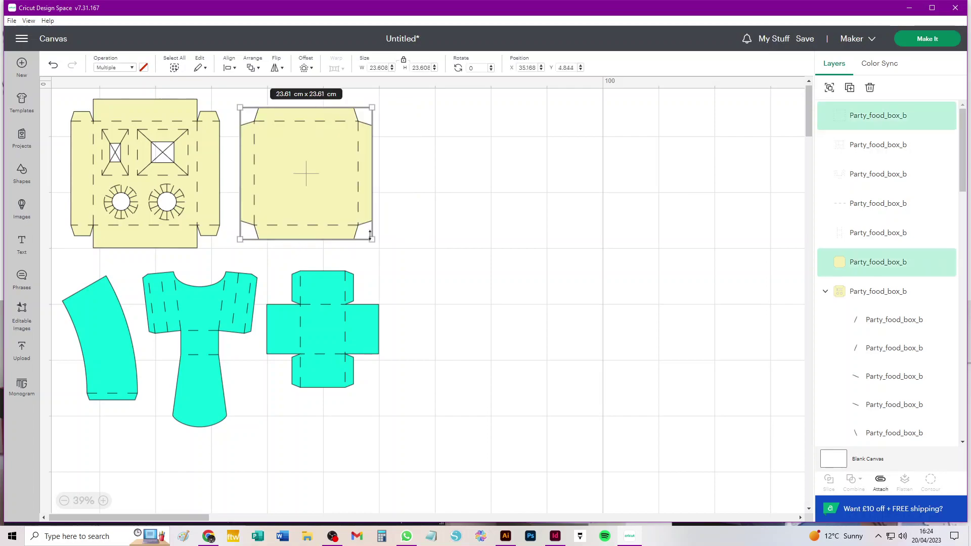
click(880, 480)
drag(372, 189, 473, 190)
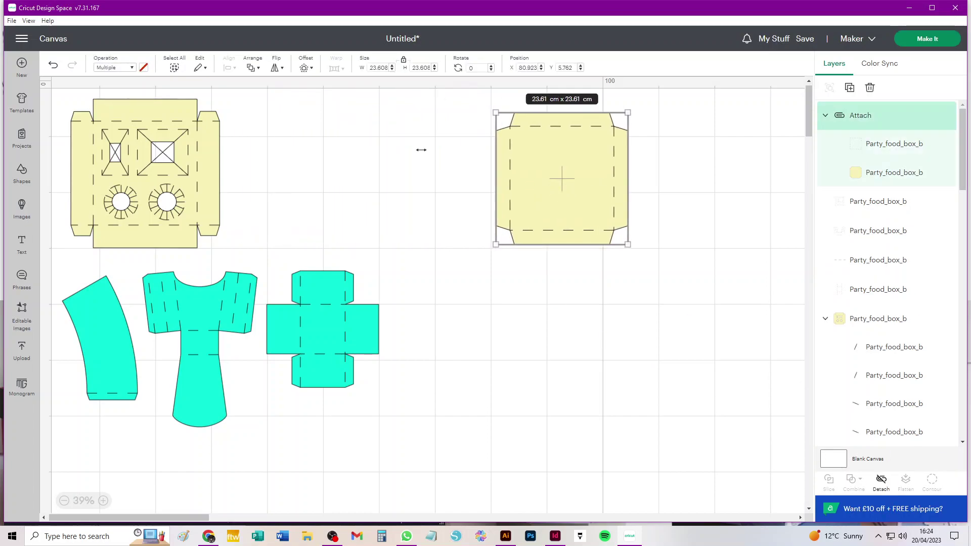
drag(281, 108, 62, 251)
click(880, 481)
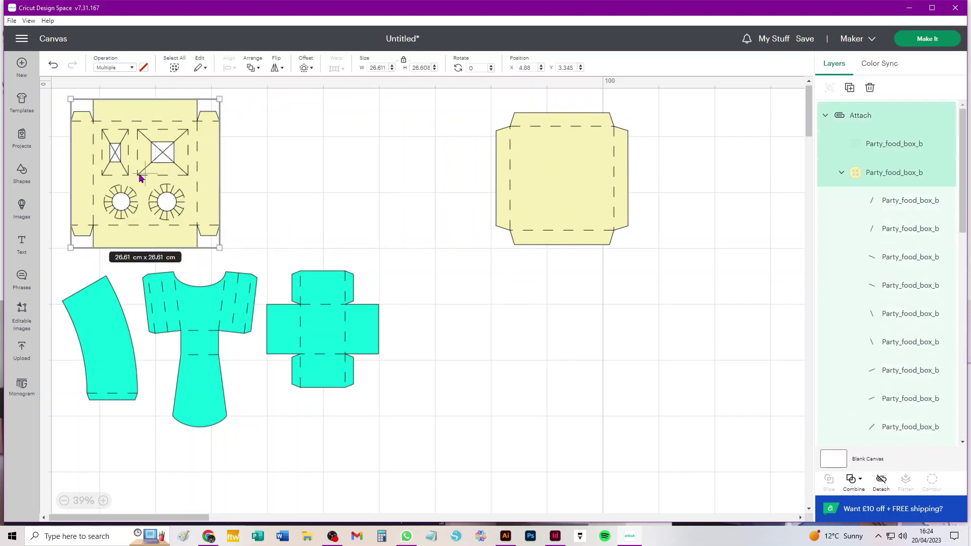
drag(141, 177, 405, 185)
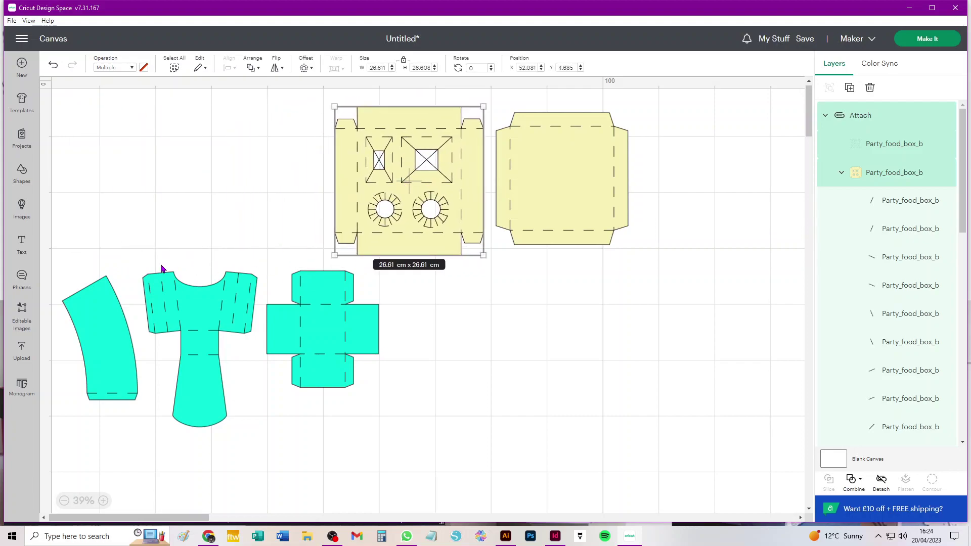
- Attach the score lines to the curved cyan piece and move it to the top-left
drag(100, 443, 59, 270)
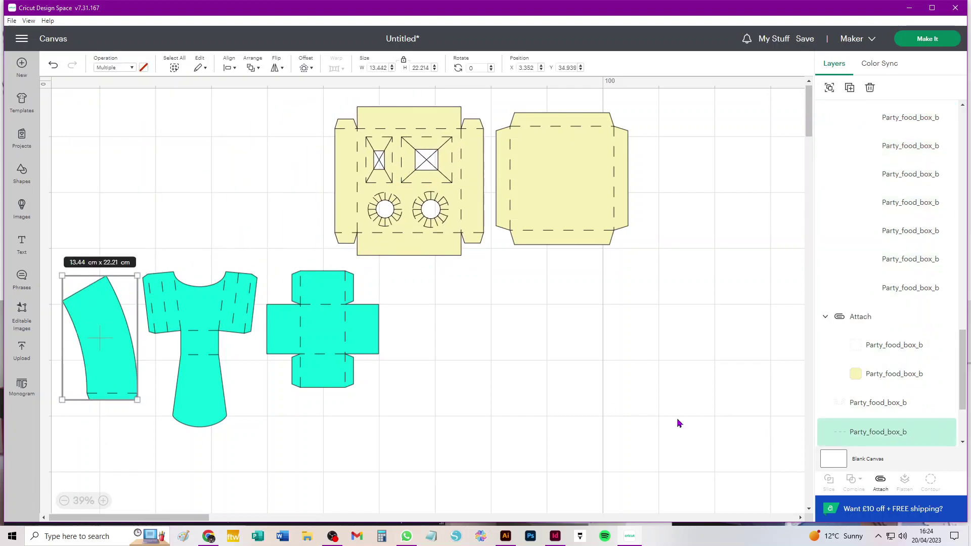
click(880, 481)
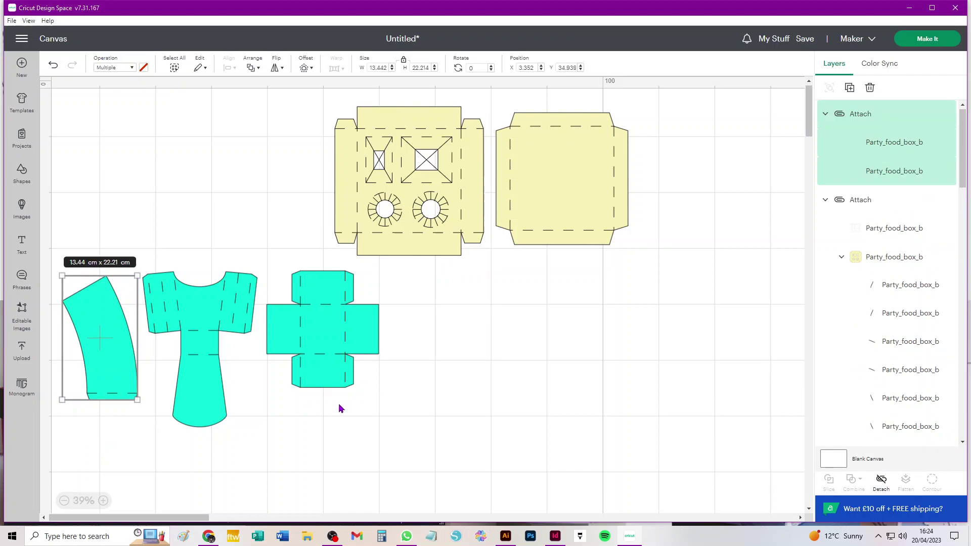
click(338, 405)
drag(84, 371, 113, 206)
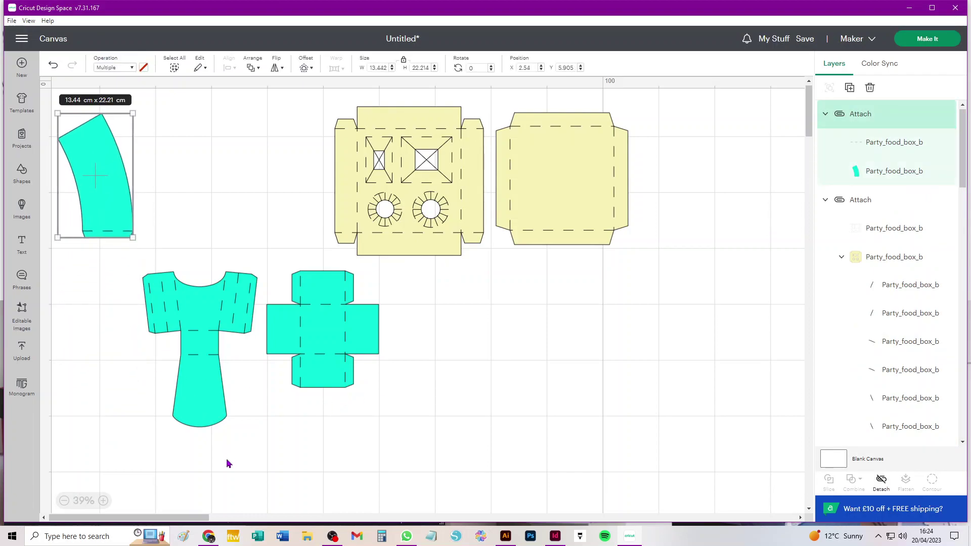
- Attach score lines to the T-shaped and cross-shaped pieces, shifting the T-piece down-left
drag(220, 455, 191, 271)
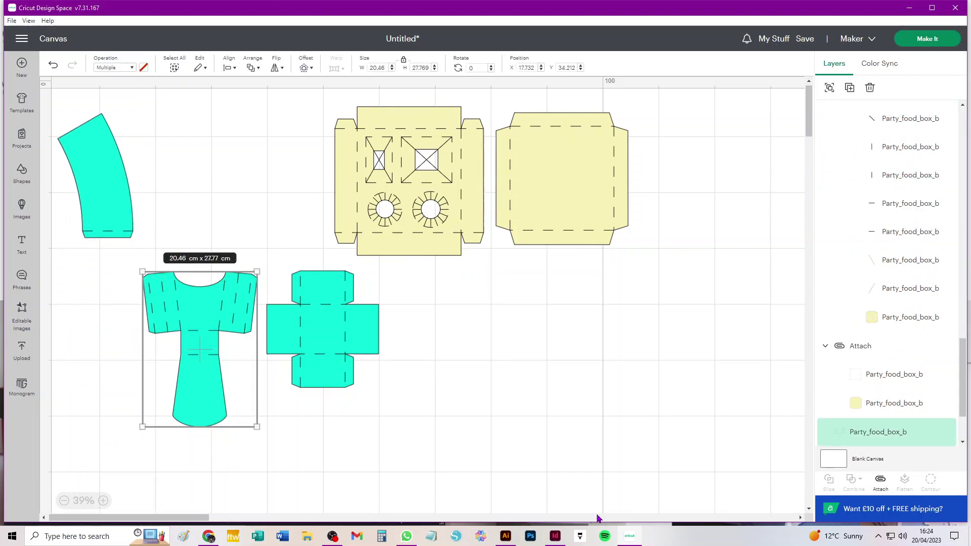
click(881, 482)
drag(238, 344, 189, 350)
drag(402, 429, 282, 289)
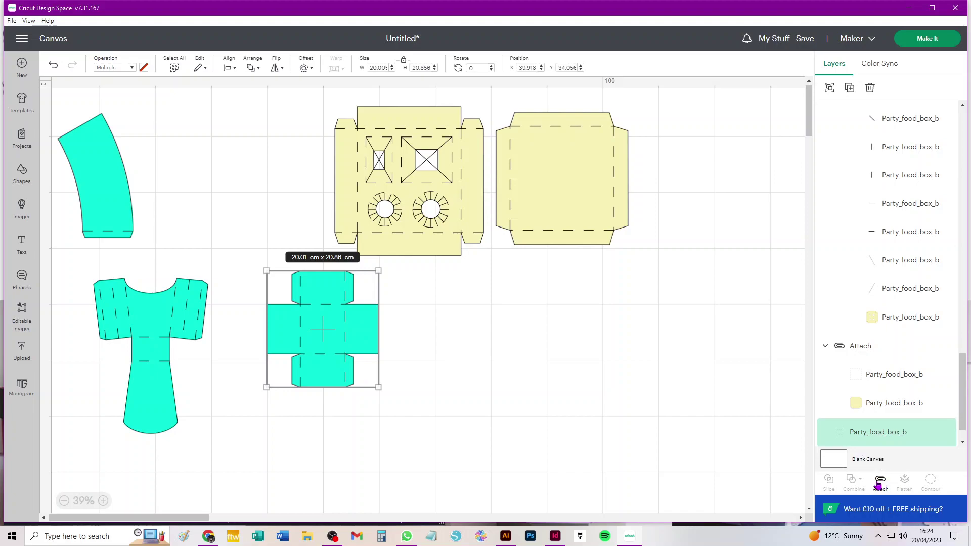
click(880, 483)
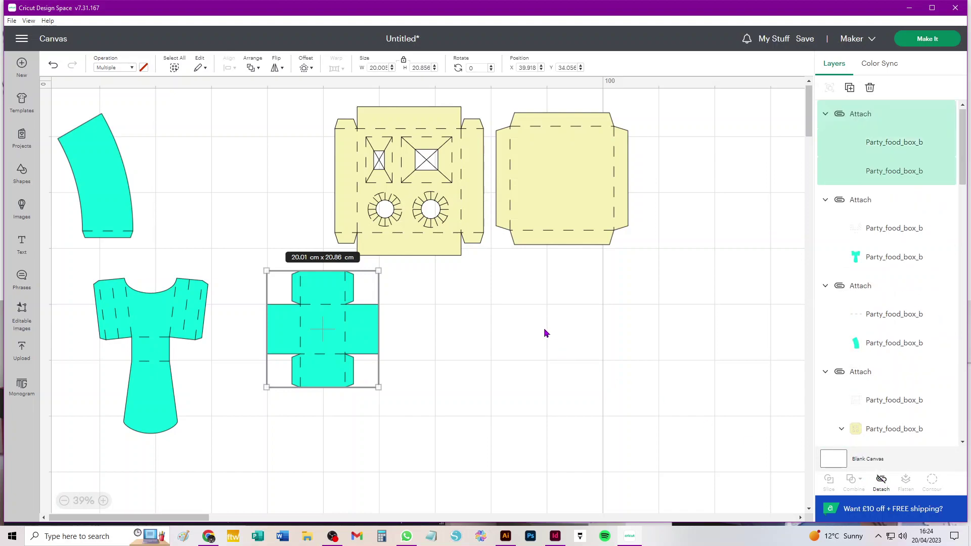
- Set the material size of mats 1 and 3 to 30.5 cm x 30.5 cm
click(400, 190)
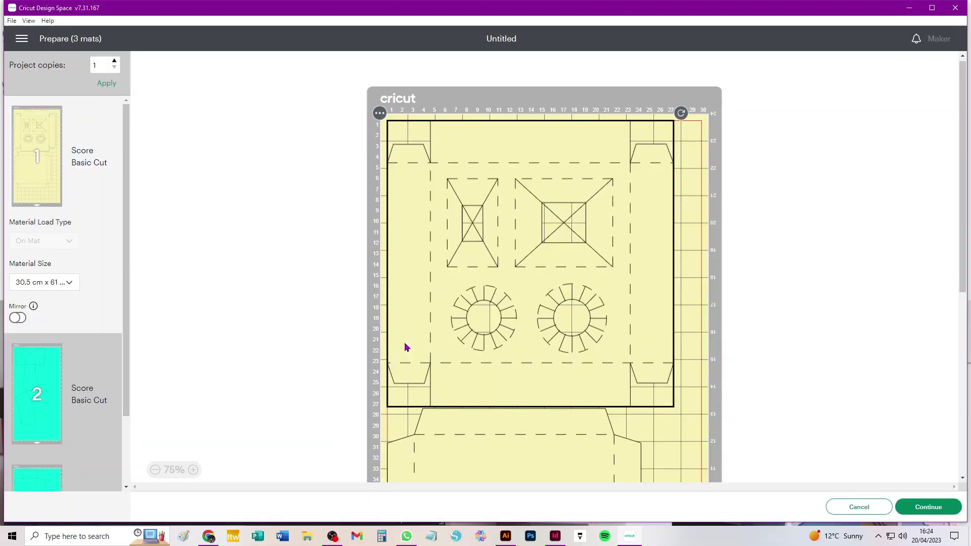
click(64, 284)
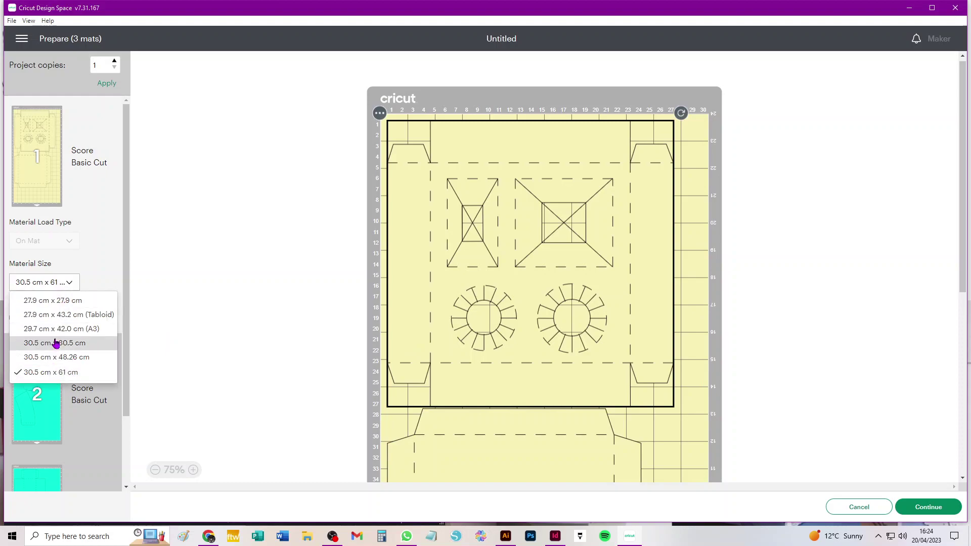
click(57, 344)
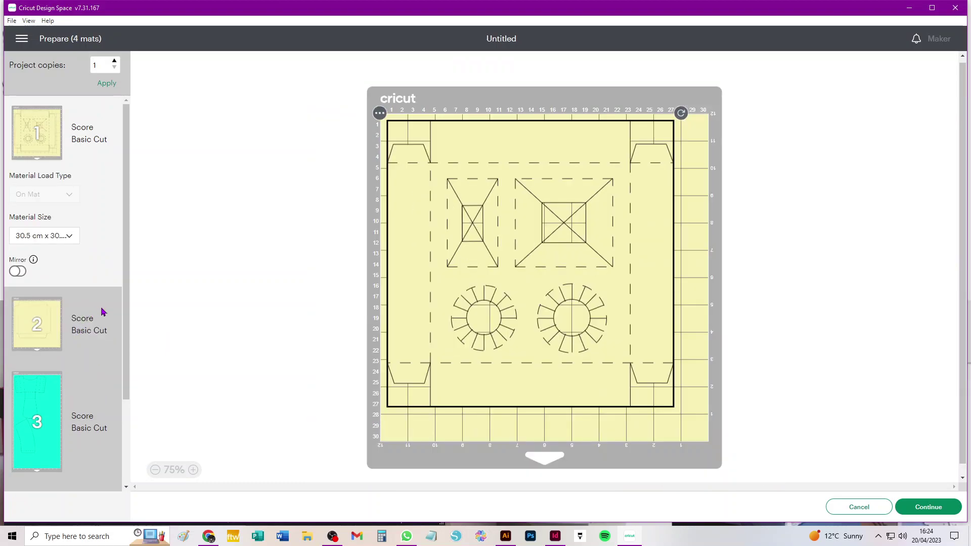
scroll(103, 311, down, 2)
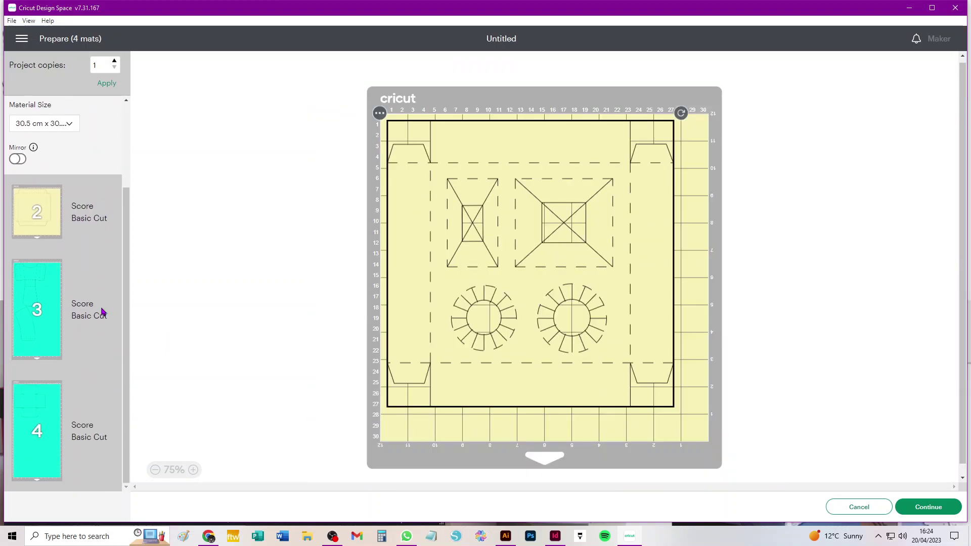
click(35, 288)
click(44, 325)
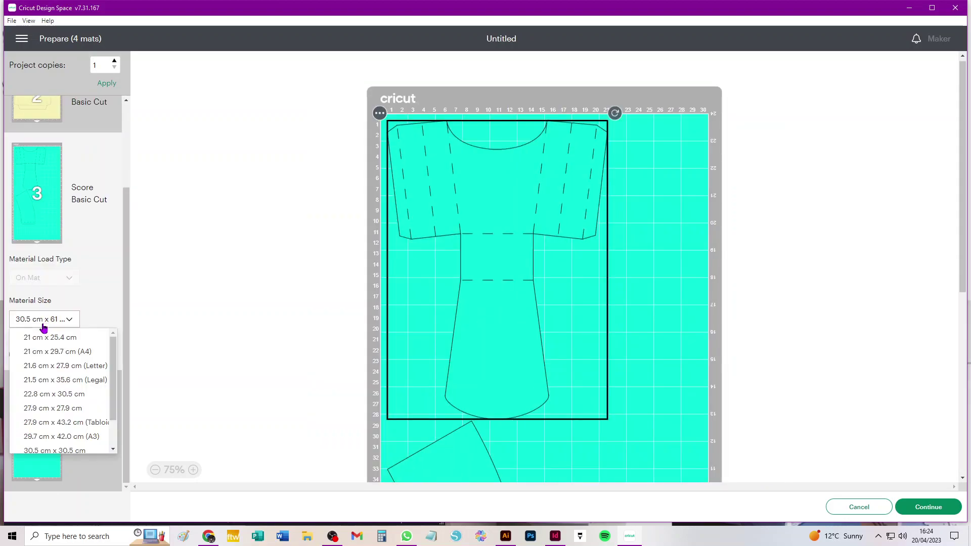
scroll(74, 409, down, 2)
click(64, 416)
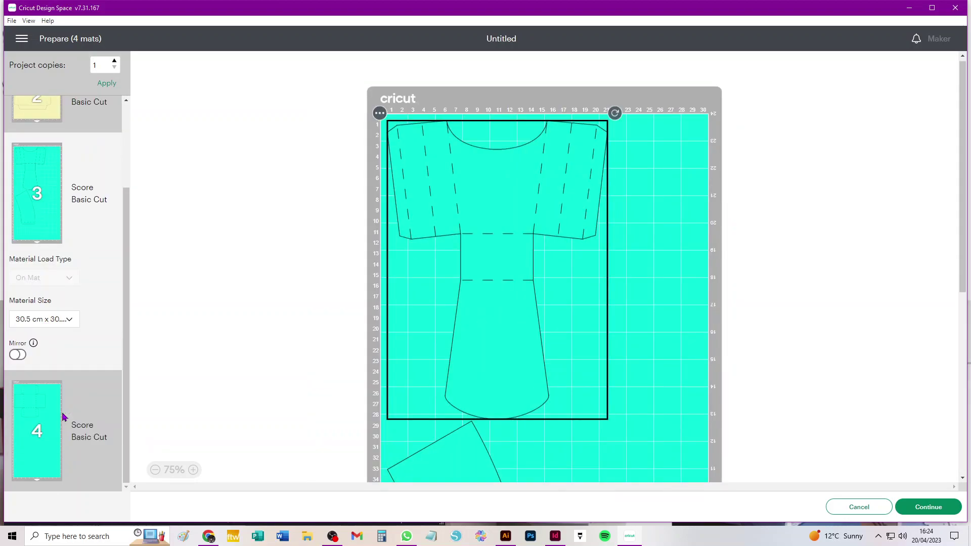
click(36, 469)
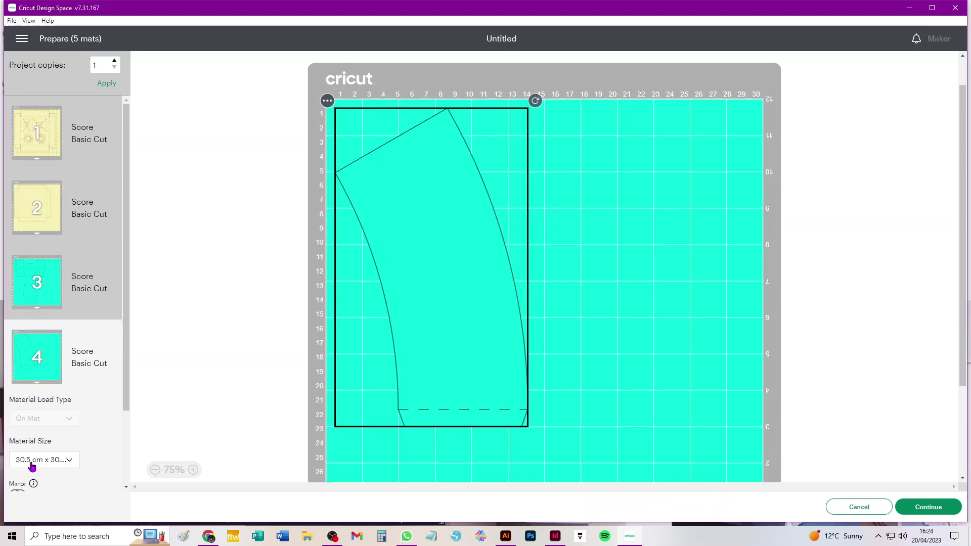
- Move the curved sleeve from mat 4 to mat 3, rotated on the right beside the T-shape
click(381, 114)
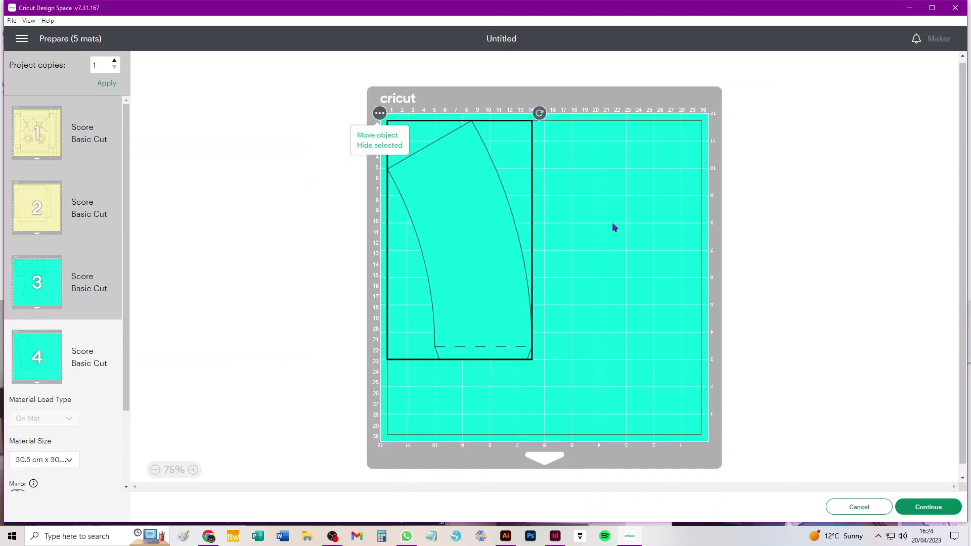
click(381, 135)
click(496, 155)
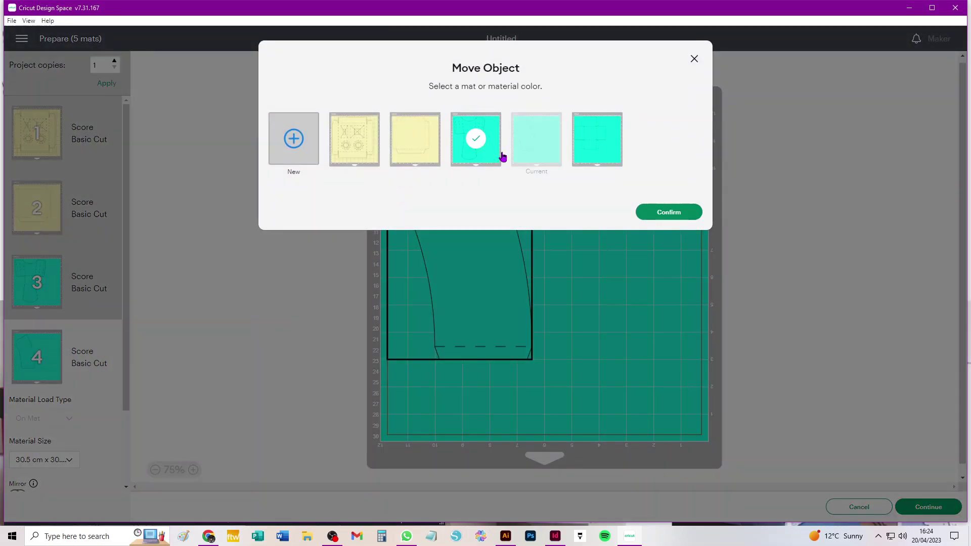
click(667, 213)
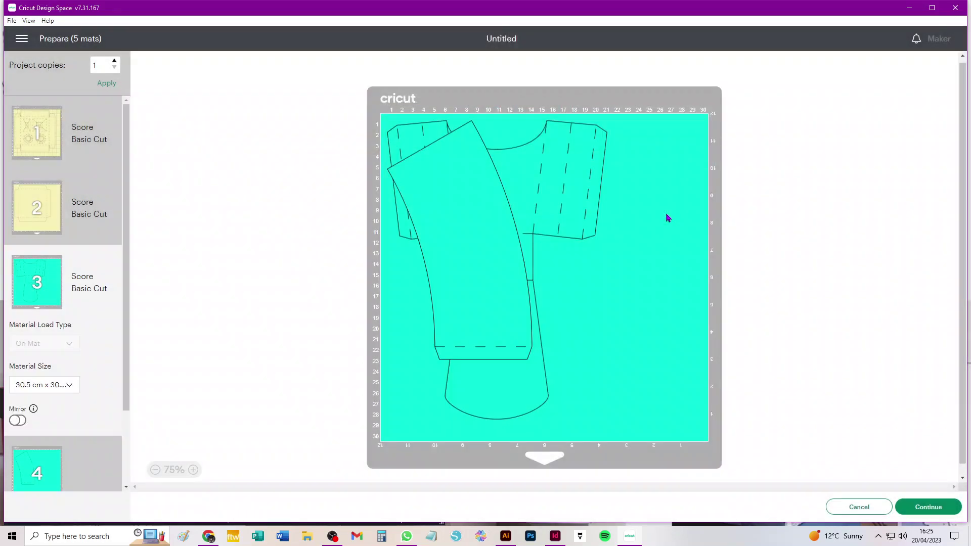
drag(444, 204, 626, 286)
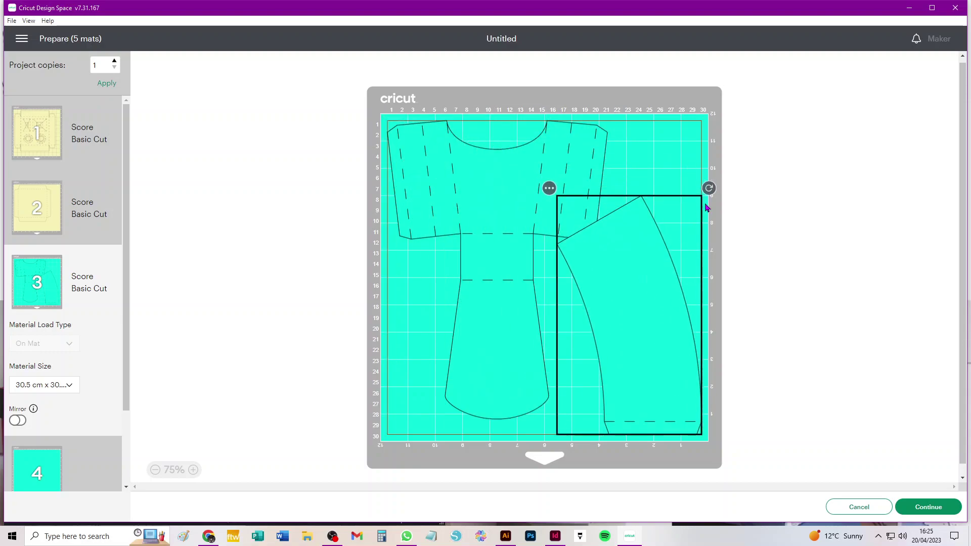
drag(708, 190, 733, 266)
click(808, 333)
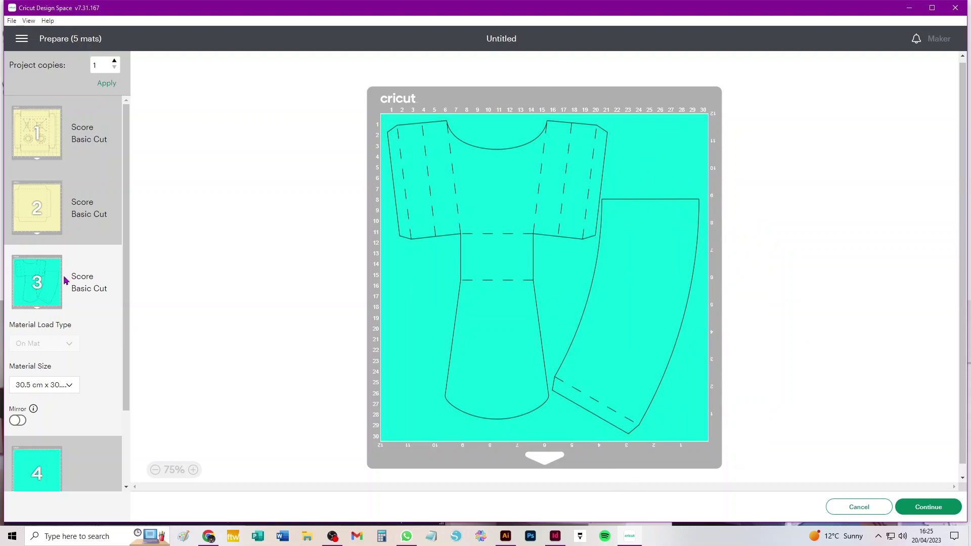
scroll(107, 369, down, 3)
click(40, 440)
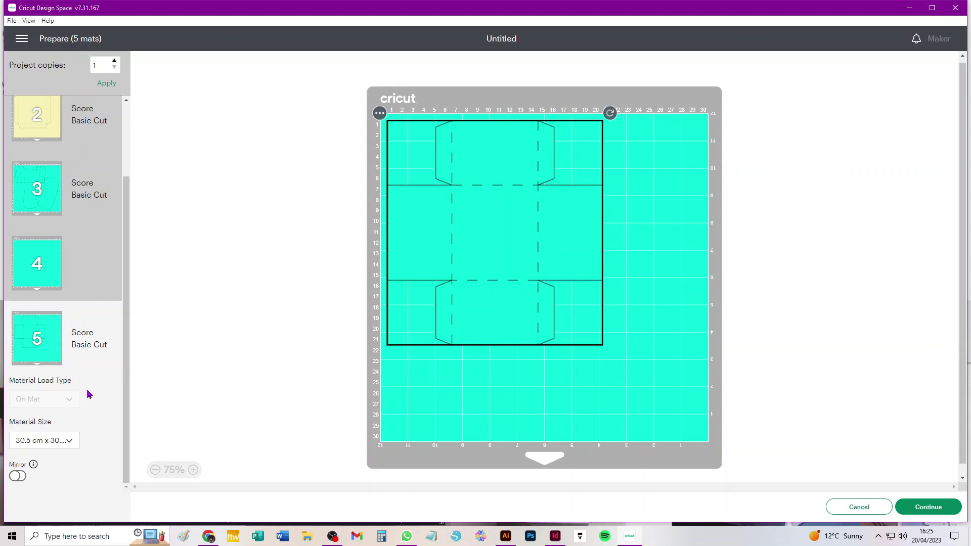
- Return to mat 1 showing the yellow box base with its dashed score lines
scroll(89, 393, up, 3)
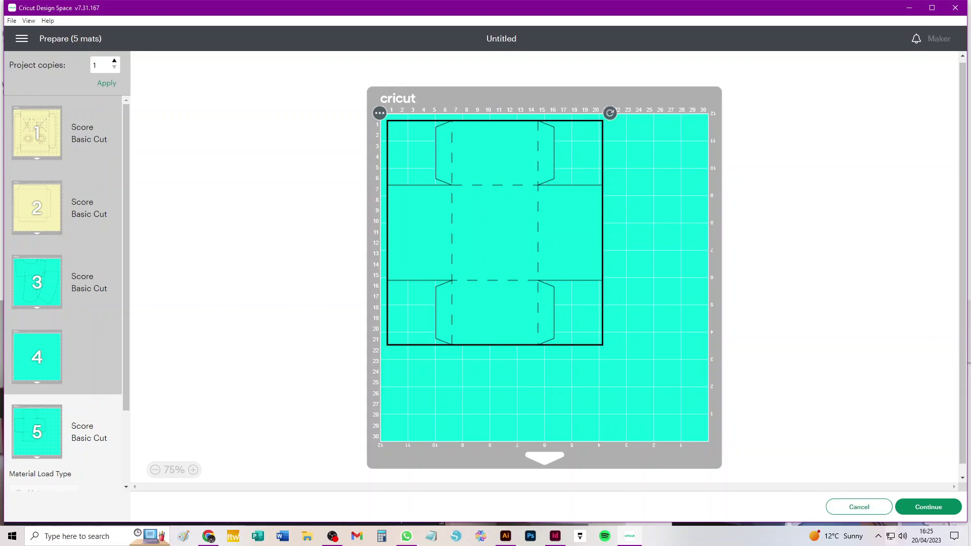
click(39, 136)
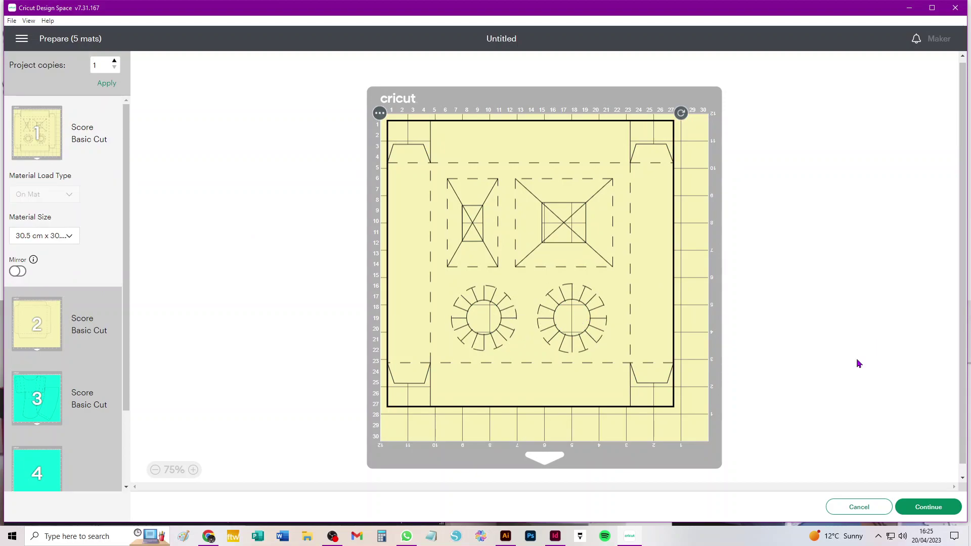
- Cancel mat preparation to return to the canvas with all box B pieces
click(859, 506)
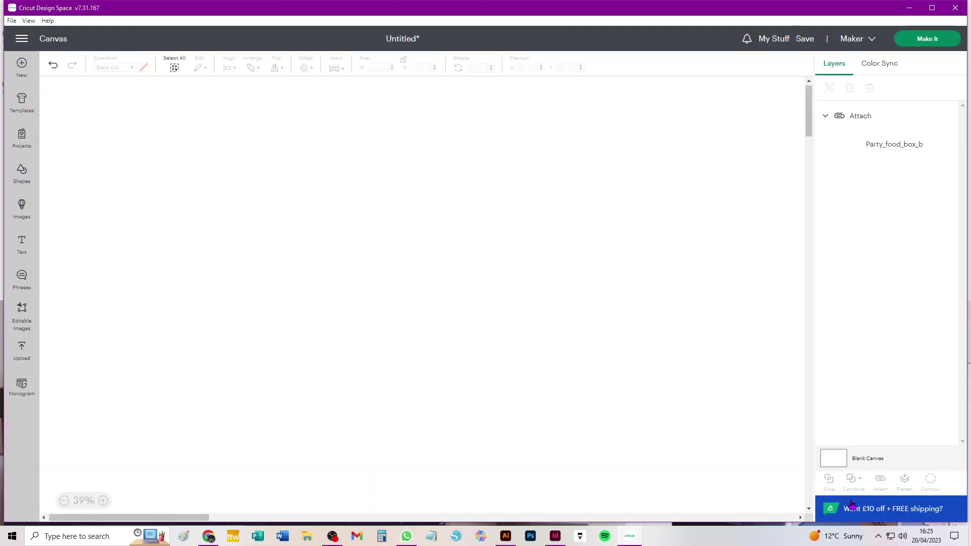